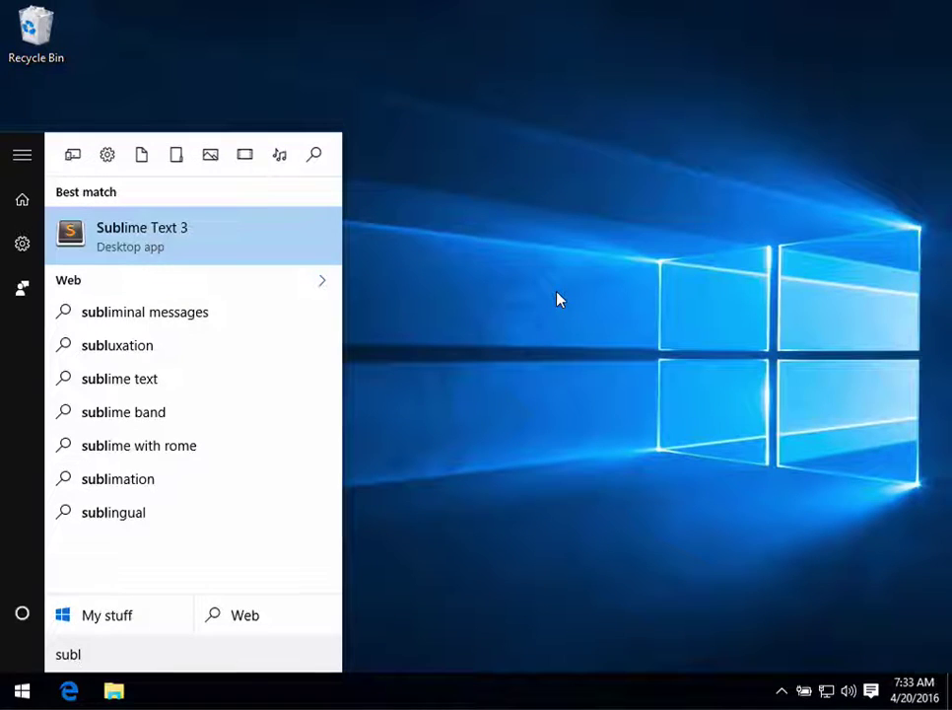
Step: Launch Sublime Text 3 and open find_longest_word.rb from the Documents\Code\weekend_work\algo folder
{"action": "key", "text": "Return"}
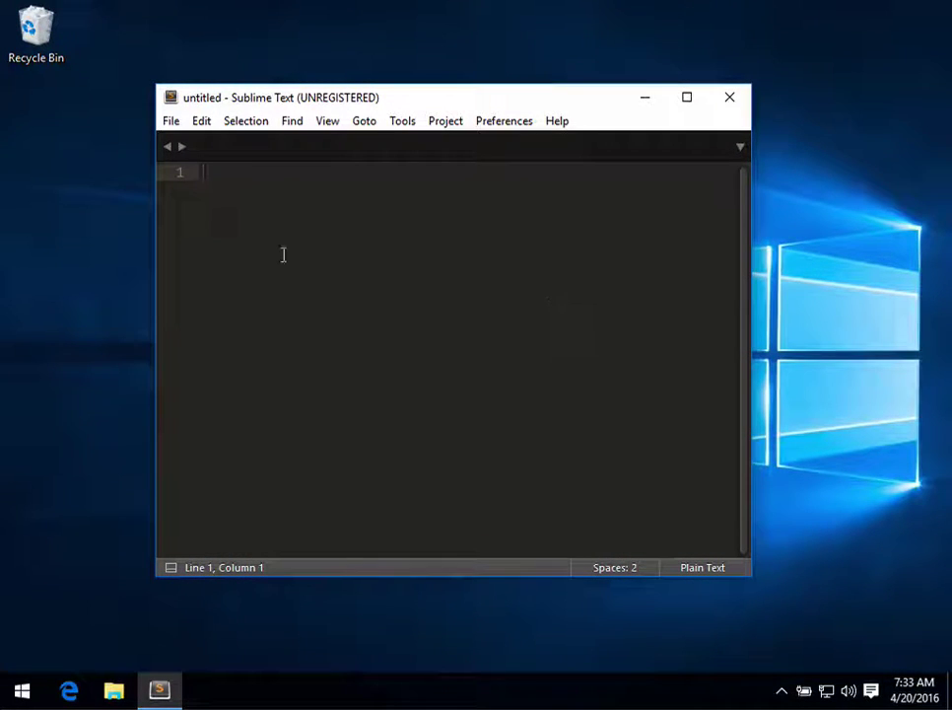
{"action": "left_click", "coordinate": [173, 120]}
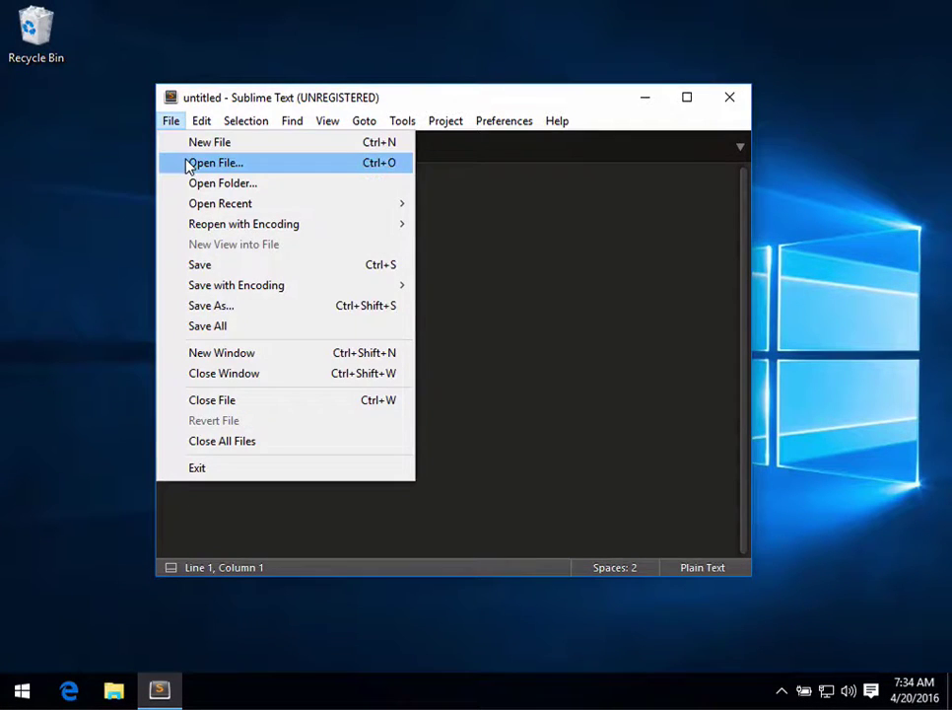
{"action": "left_click", "coordinate": [188, 162]}
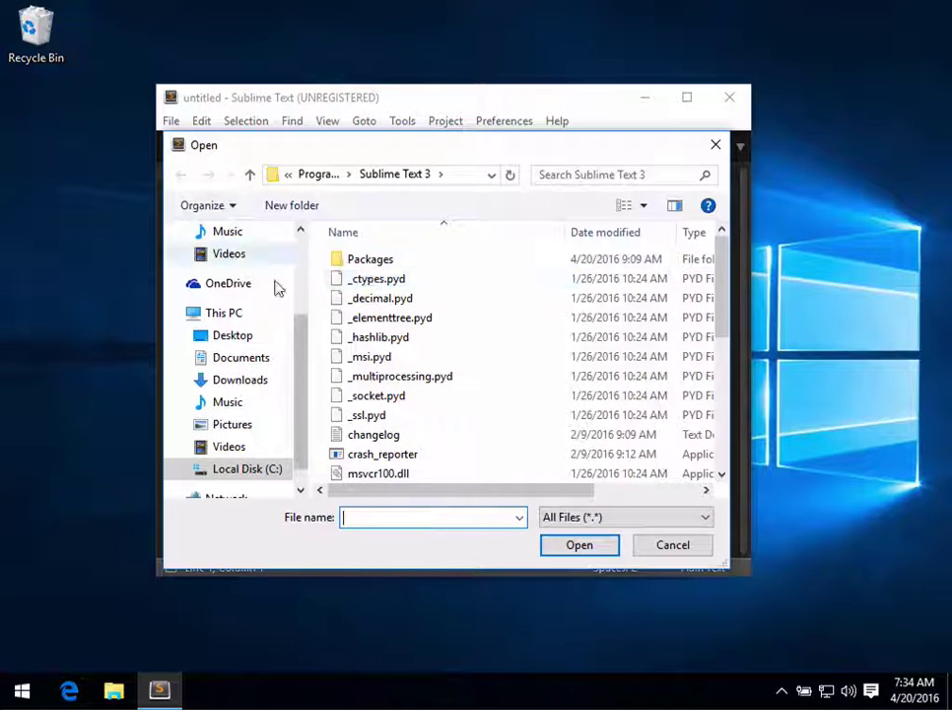
{"action": "left_click", "coordinate": [238, 359]}
{"action": "double_click", "coordinate": [360, 259]}
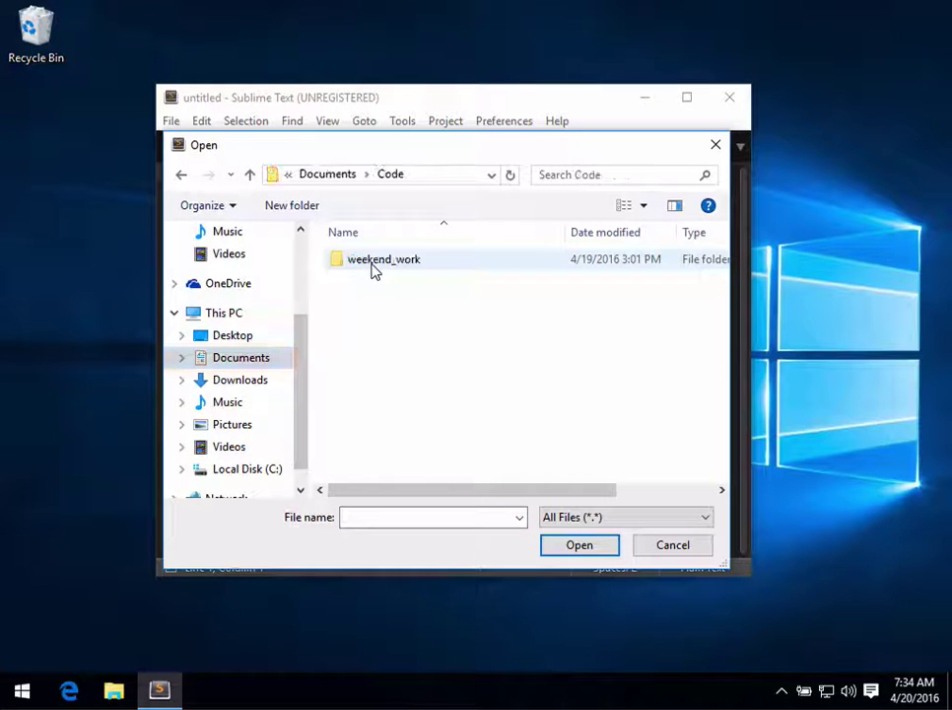
{"action": "double_click", "coordinate": [372, 261]}
{"action": "double_click", "coordinate": [361, 259]}
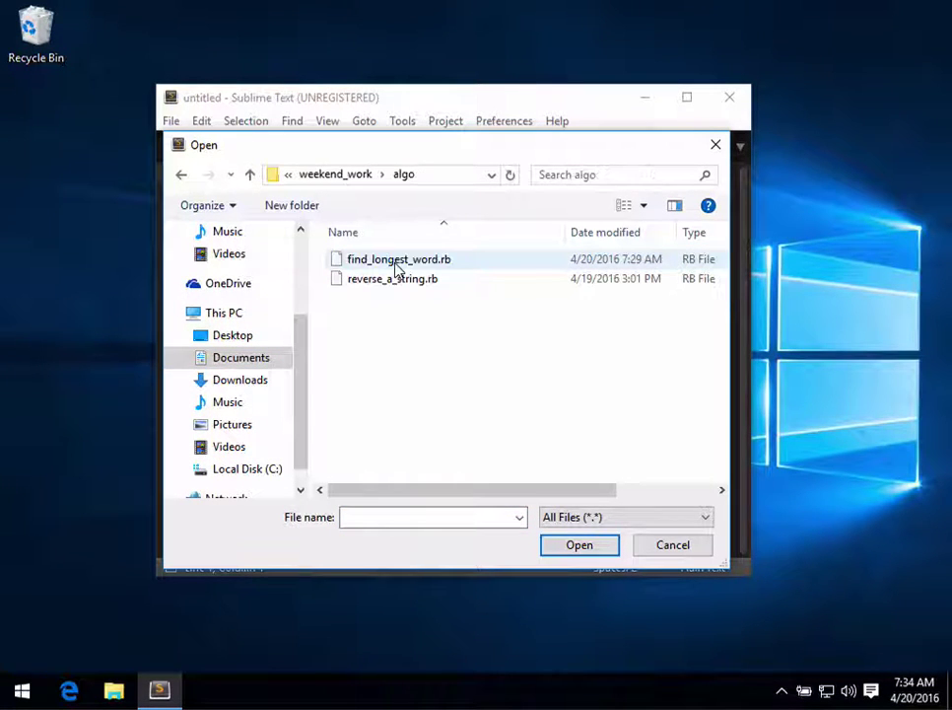
{"action": "double_click", "coordinate": [468, 268]}
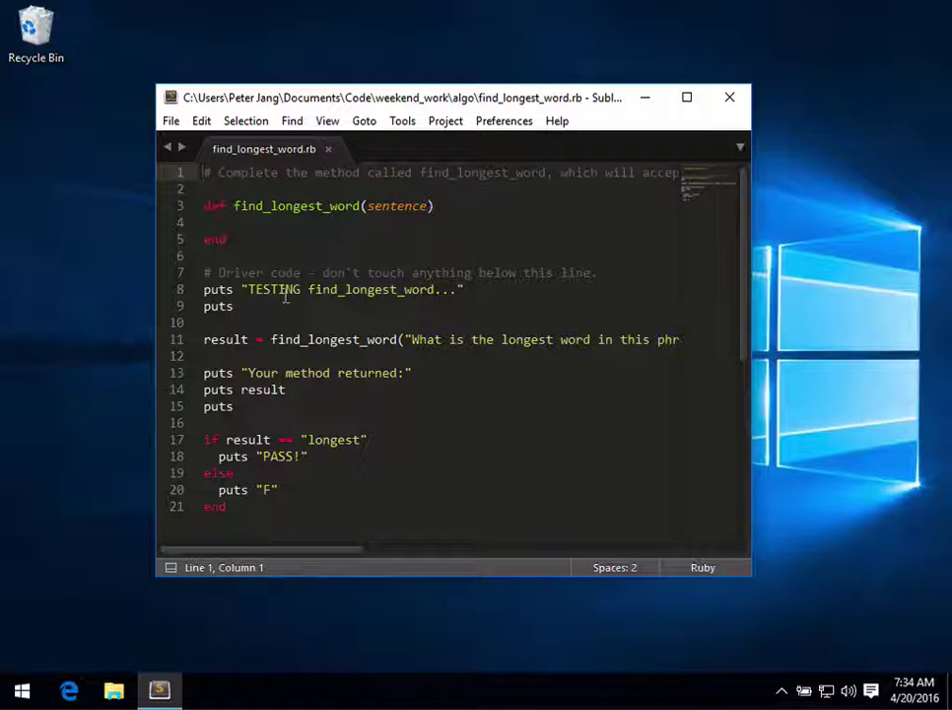
Step: Delete the closing quotation mark of the TESTING string on line 8 and re-enter it
{"action": "left_click", "coordinate": [469, 289]}
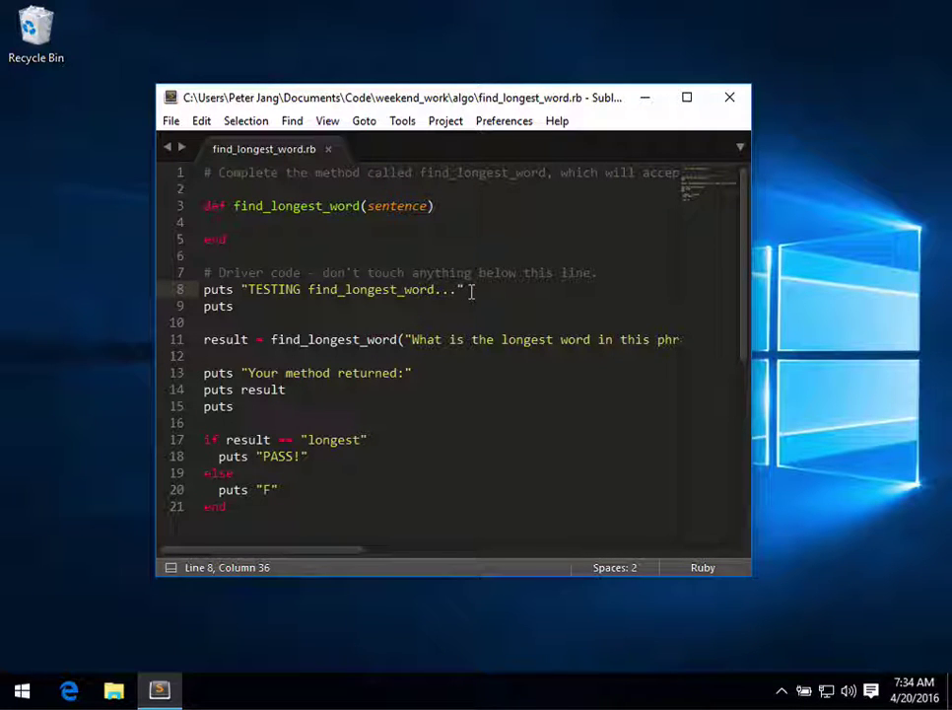
{"action": "key", "text": "BackSpace"}
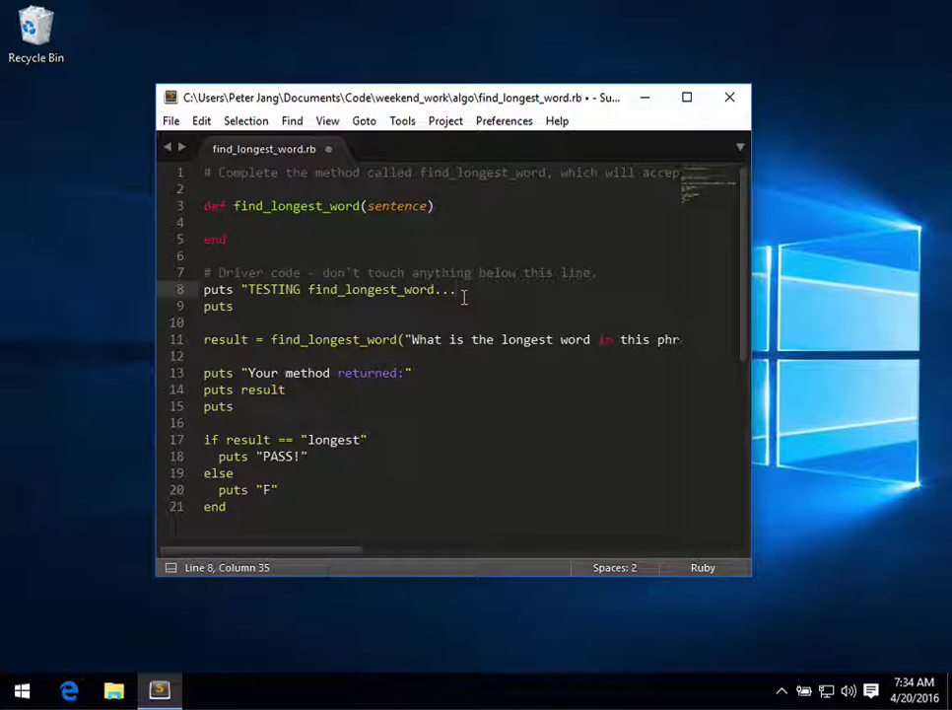
{"action": "type", "text": "\""}
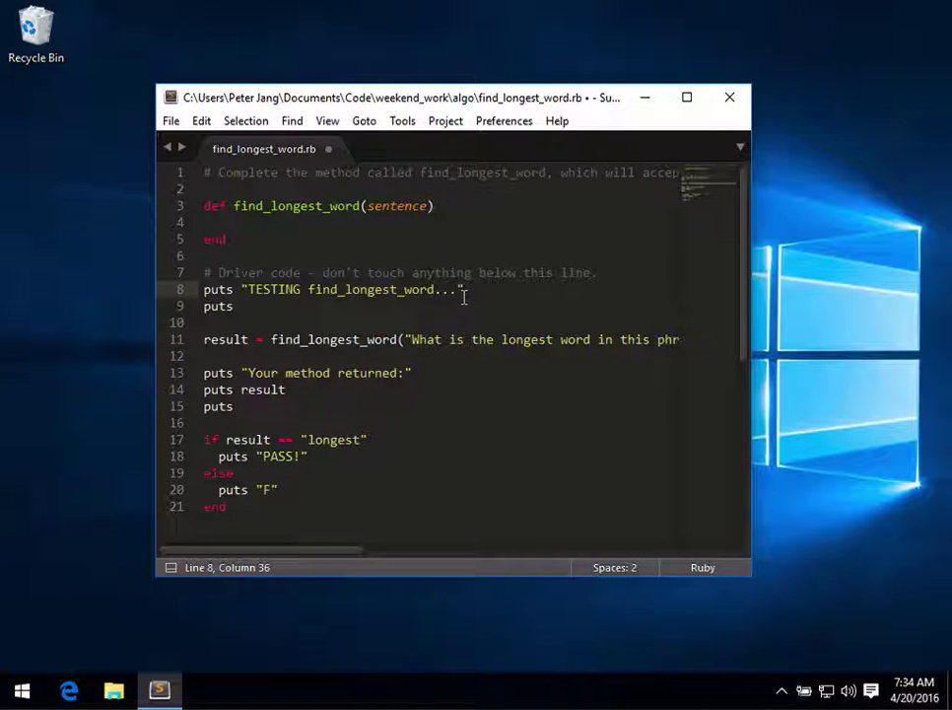
Step: Insert an extra line 12 below the result assignment, enter "puts" on it and erase that word
{"action": "left_click", "coordinate": [338, 339]}
{"action": "left_click", "coordinate": [337, 359]}
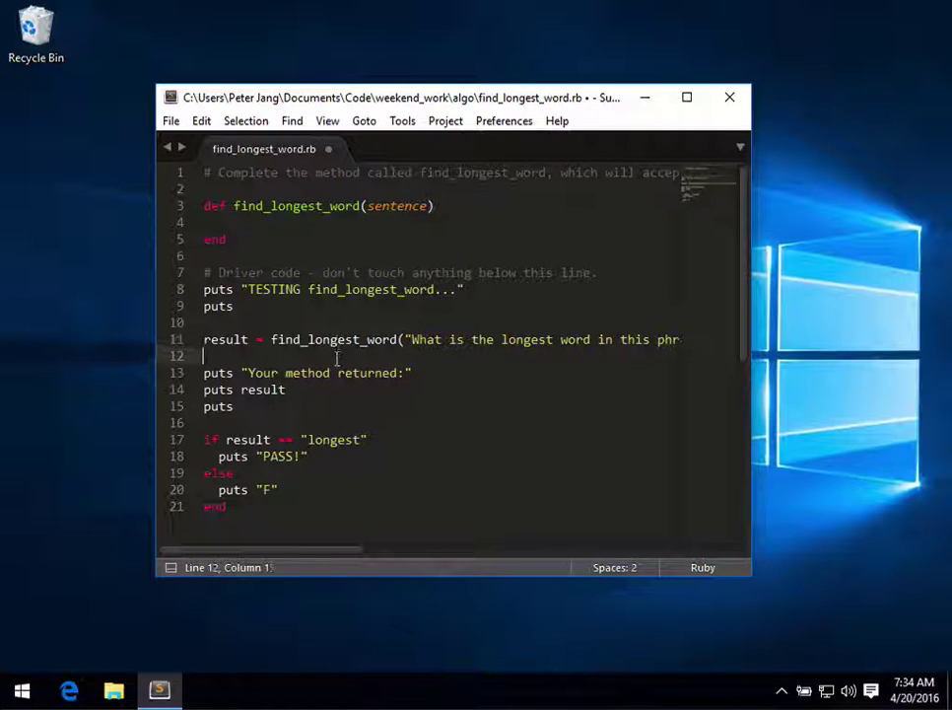
{"action": "key", "text": "Return"}
{"action": "key", "text": "Up"}
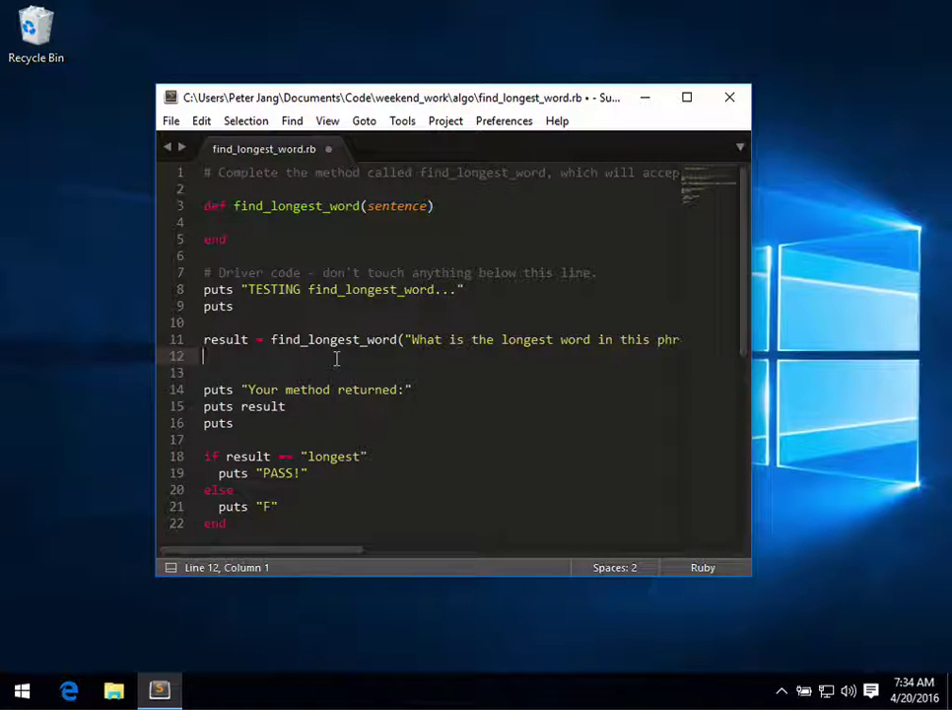
{"action": "type", "text": "pu"}
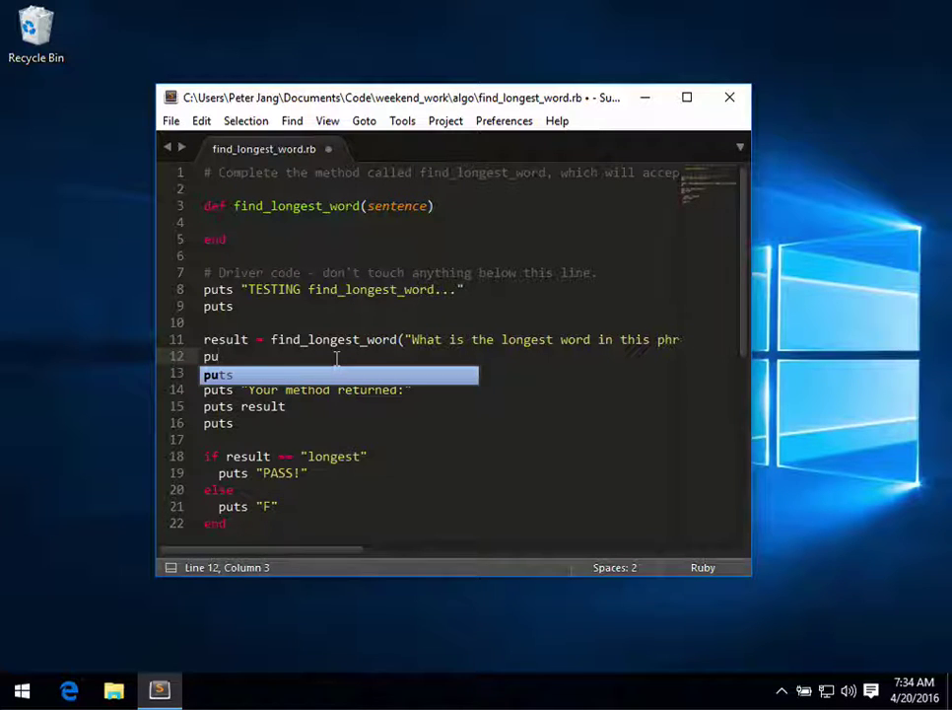
{"action": "type", "text": "ts"}
{"action": "key", "text": "BackSpace"}
{"action": "key", "text": "BackSpace"}
{"action": "key", "text": "BackSpace"}
{"action": "key", "text": "BackSpace"}
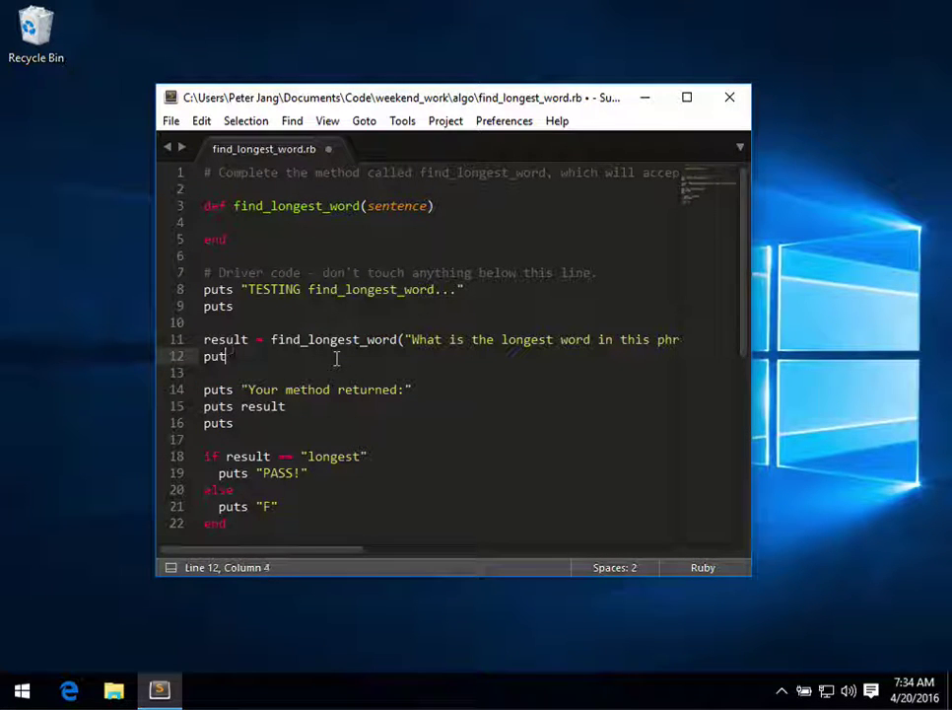
Step: Enter "p" on line 12 and complete it to "parameter" from the autocomplete suggestions
{"action": "type", "text": "p"}
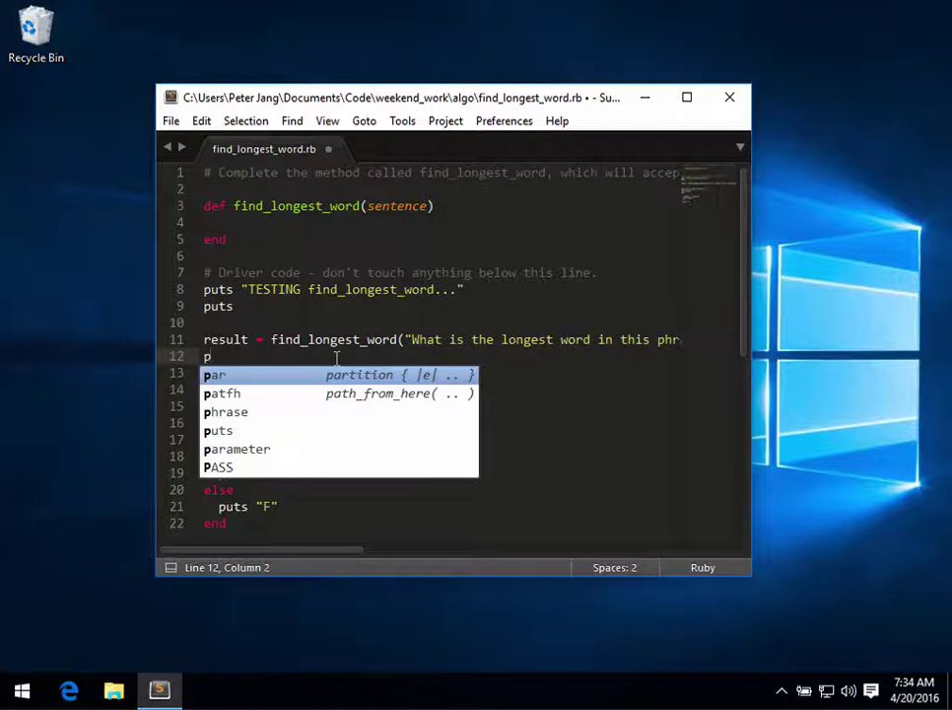
{"action": "key", "text": "Down"}
{"action": "key", "text": "Down"}
{"action": "key", "text": "Down"}
{"action": "key", "text": "Down"}
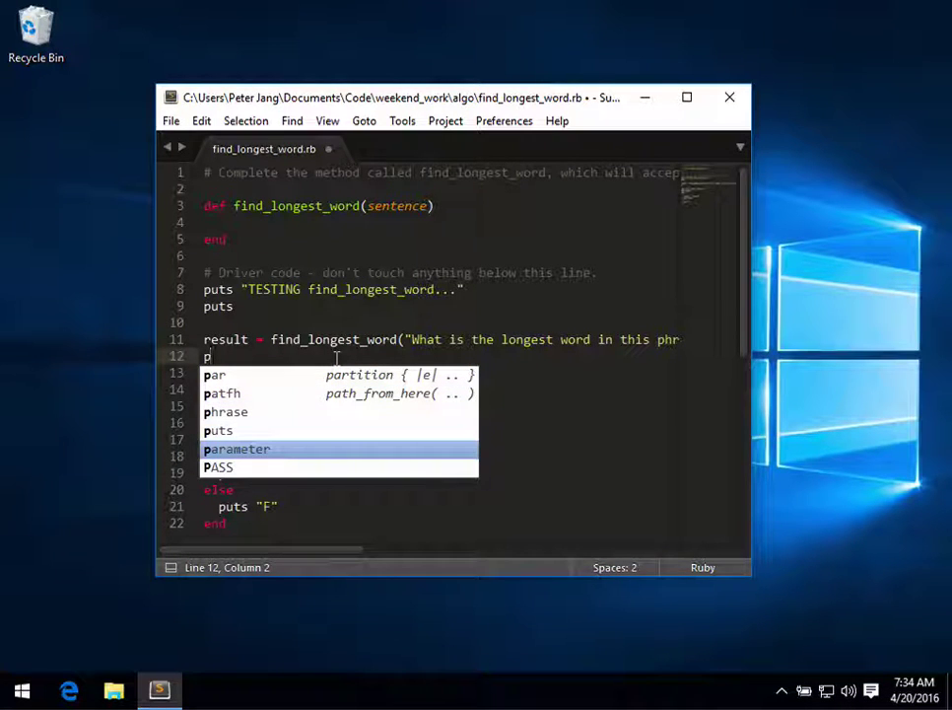
{"action": "key", "text": "Up"}
{"action": "key", "text": "Up"}
{"action": "key", "text": "Down"}
{"action": "key", "text": "Down"}
{"action": "key", "text": "Return"}
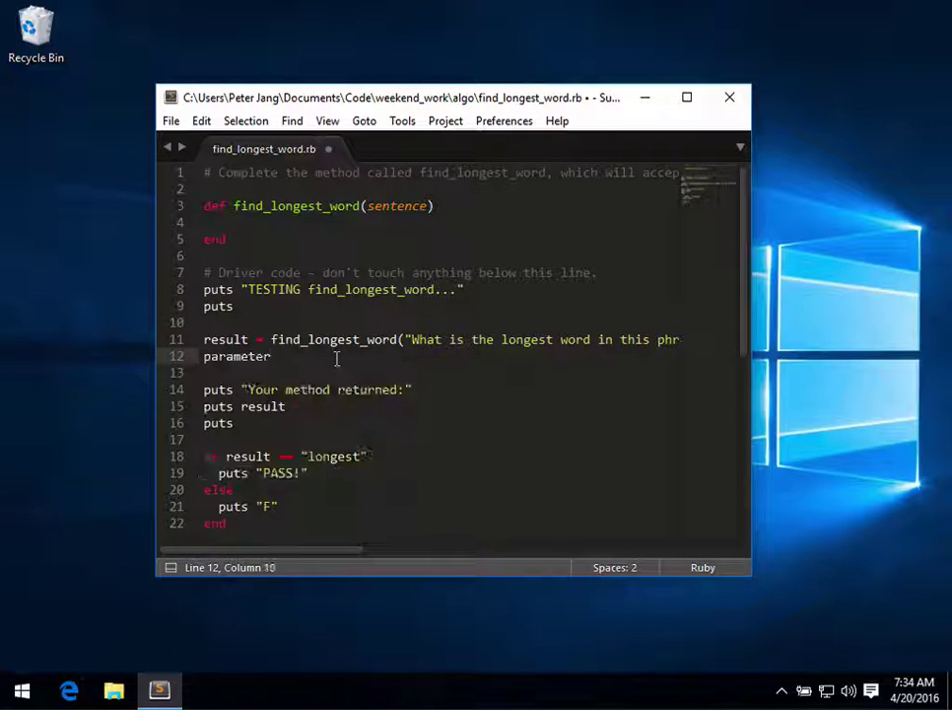
Step: Replace the word "parameter" on line 12 with "puts result"
{"action": "key", "text": "BackSpace"}
{"action": "key", "text": "BackSpace"}
{"action": "key", "text": "BackSpace"}
{"action": "key", "text": "BackSpace"}
{"action": "key", "text": "BackSpace"}
{"action": "key", "text": "BackSpace"}
{"action": "key", "text": "BackSpace"}
{"action": "key", "text": "BackSpace"}
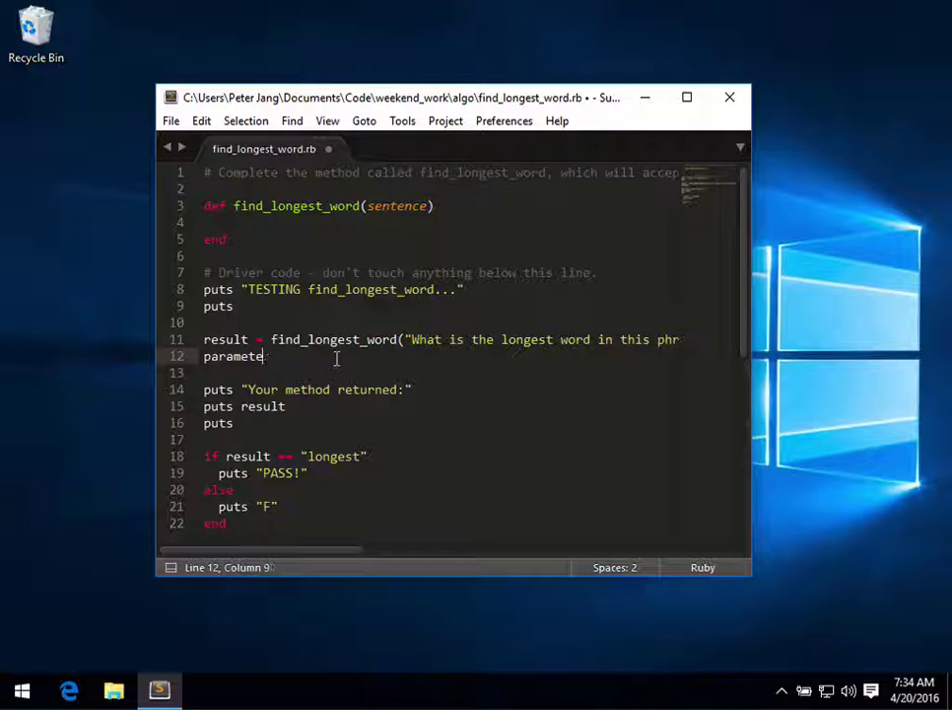
{"action": "key", "text": "BackSpace"}
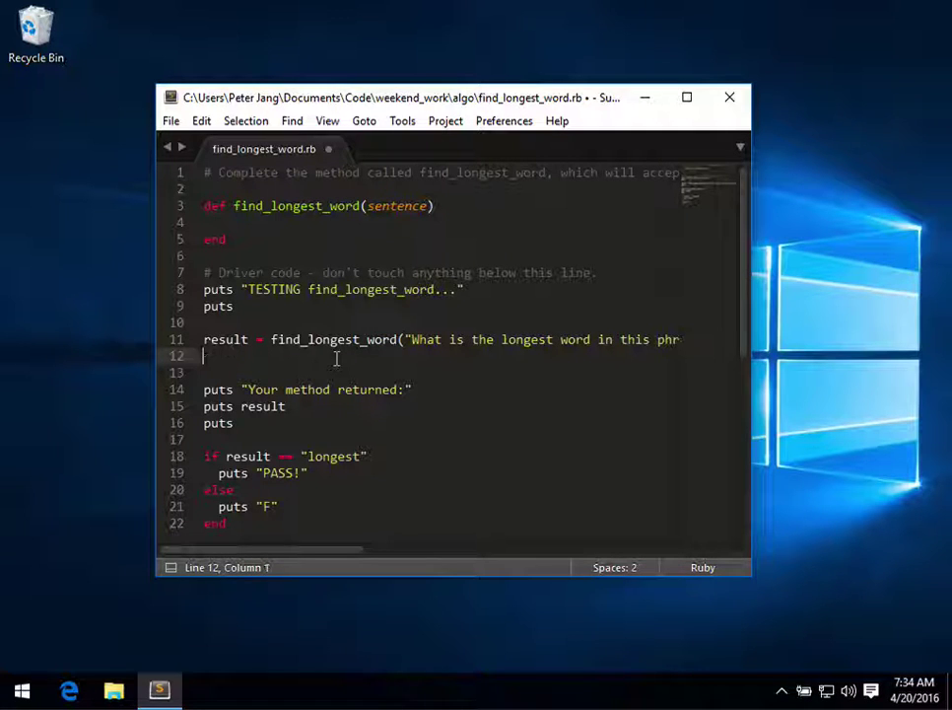
{"action": "type", "text": "puts resul"}
{"action": "type", "text": "t"}
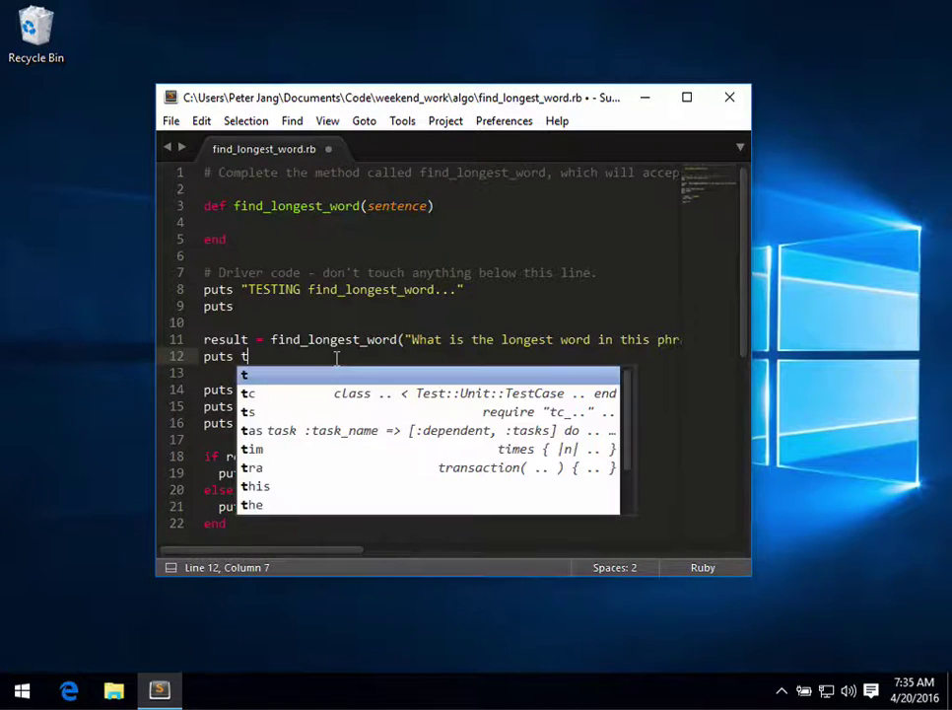
{"action": "key", "text": "BackSpace"}
{"action": "type", "text": "result"}
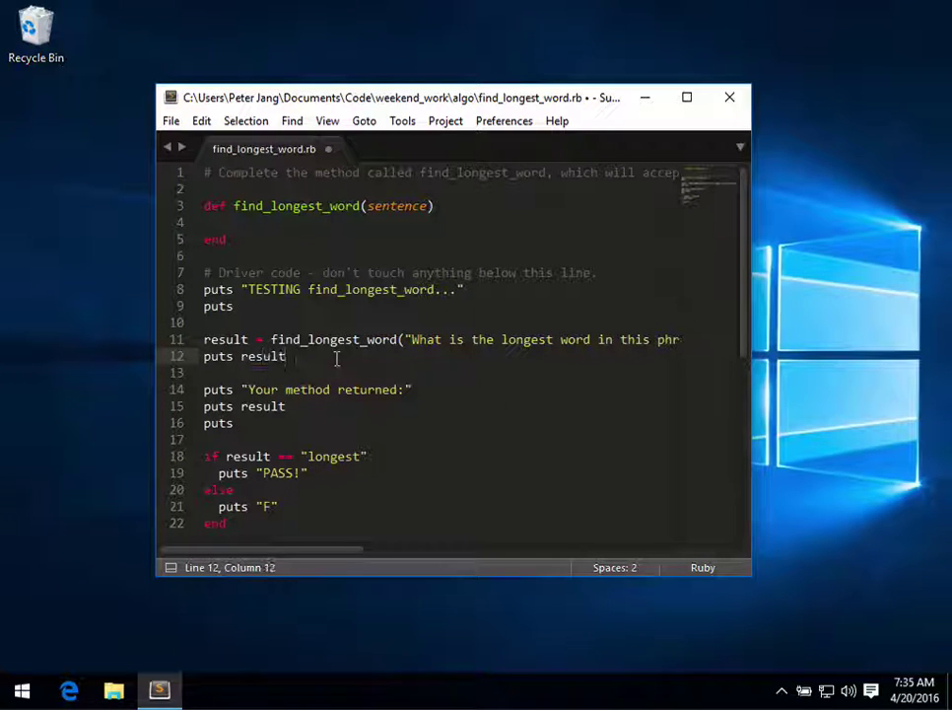
Step: Erase "result" after puts on line 12 and re-enter it by autocompleting the partial text "resl"
{"action": "key", "text": "BackSpace"}
{"action": "key", "text": "BackSpace"}
{"action": "key", "text": "BackSpace"}
{"action": "key", "text": "BackSpace"}
{"action": "key", "text": "BackSpace"}
{"action": "key", "text": "BackSpace"}
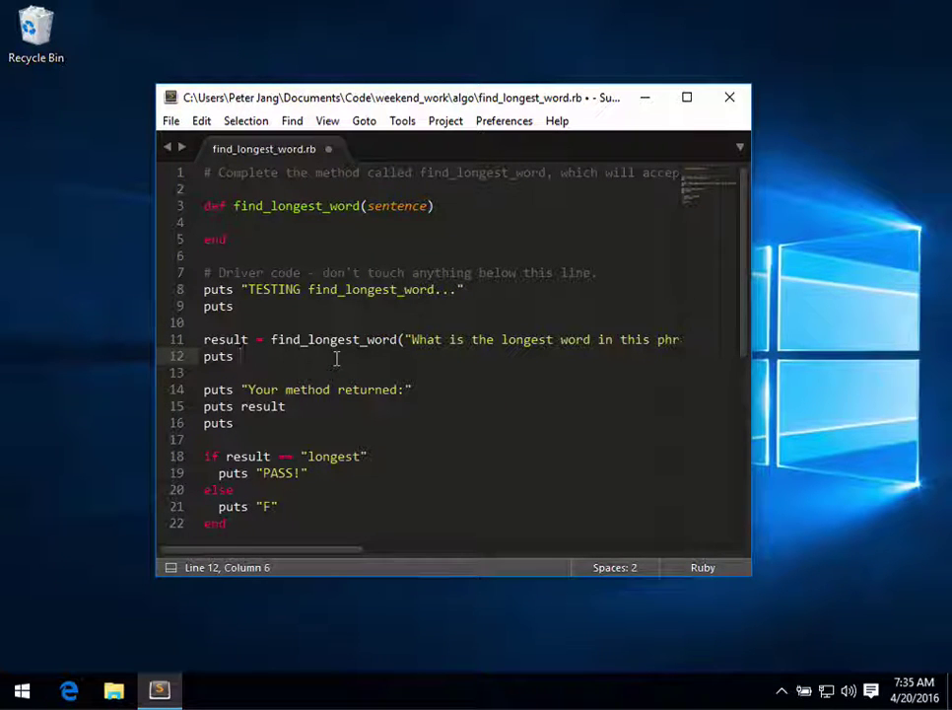
{"action": "type", "text": "r"}
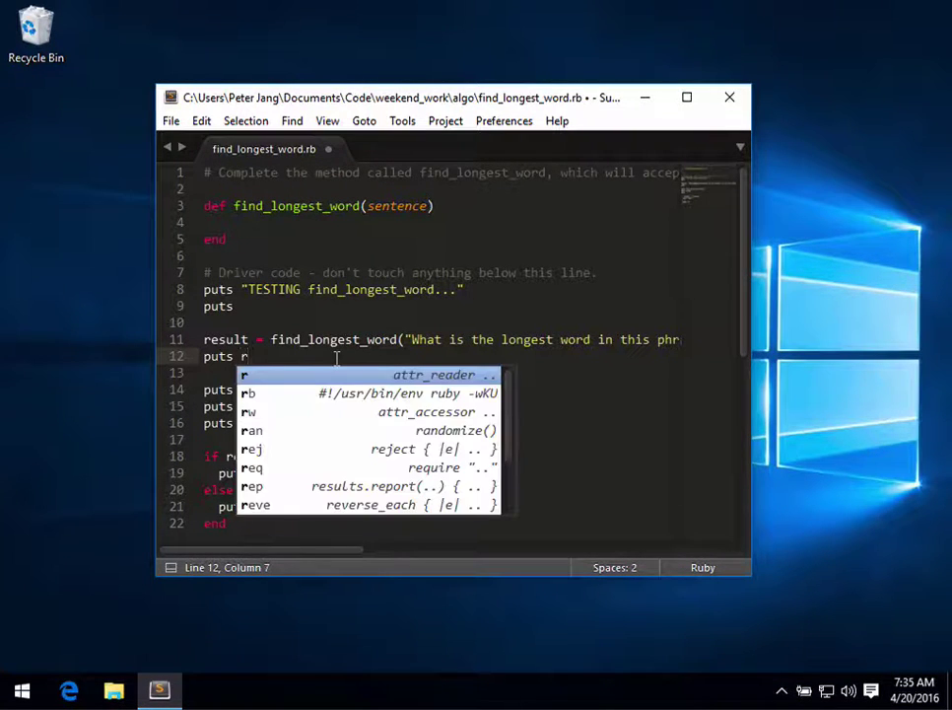
{"action": "type", "text": "es"}
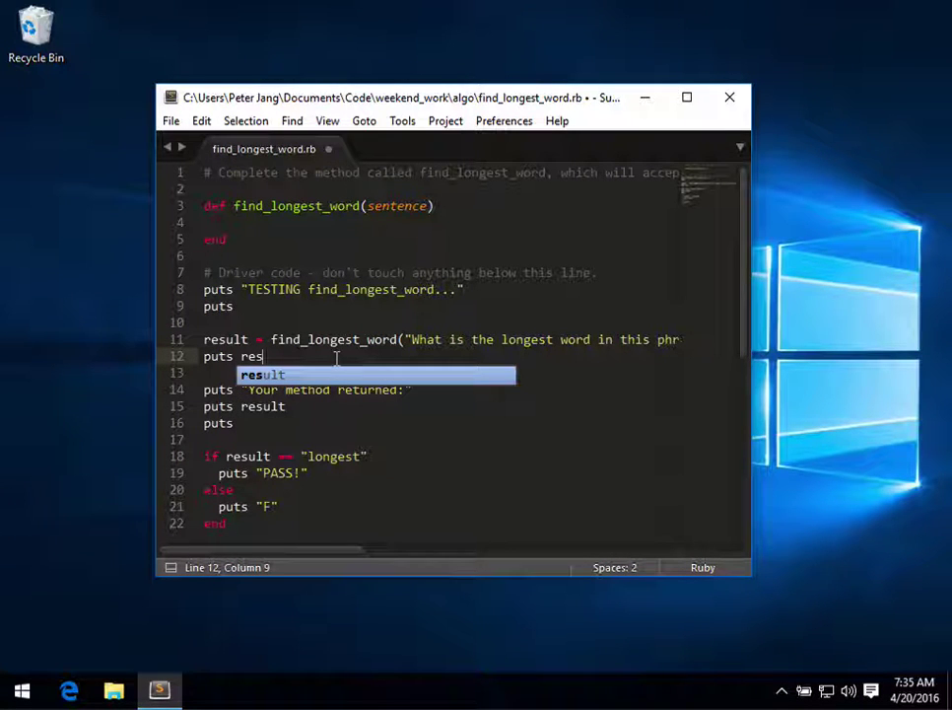
{"action": "type", "text": "u"}
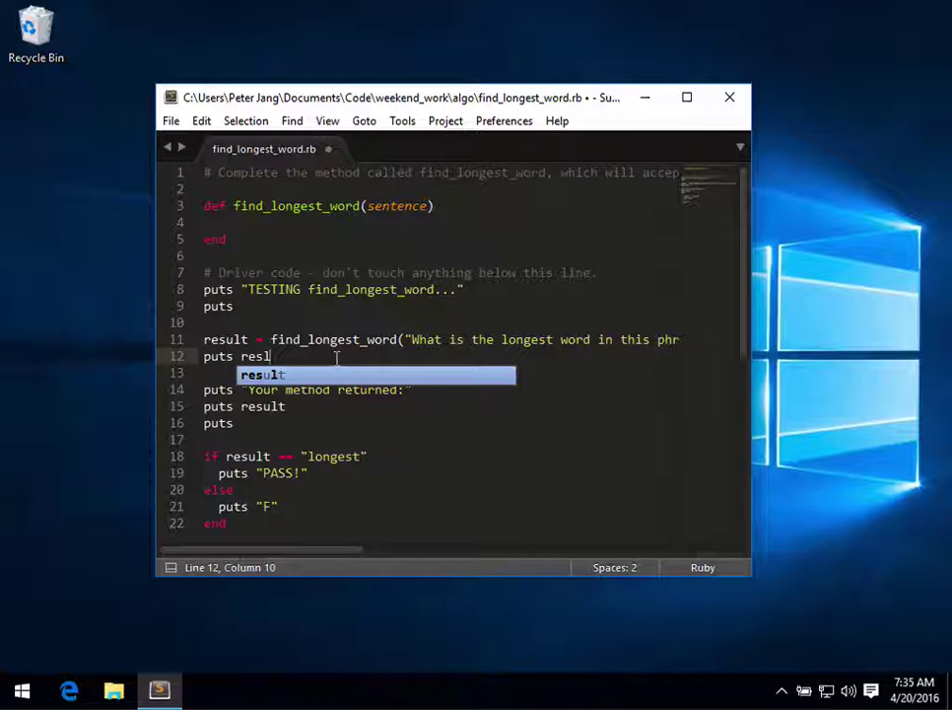
{"action": "key", "text": "Tab"}
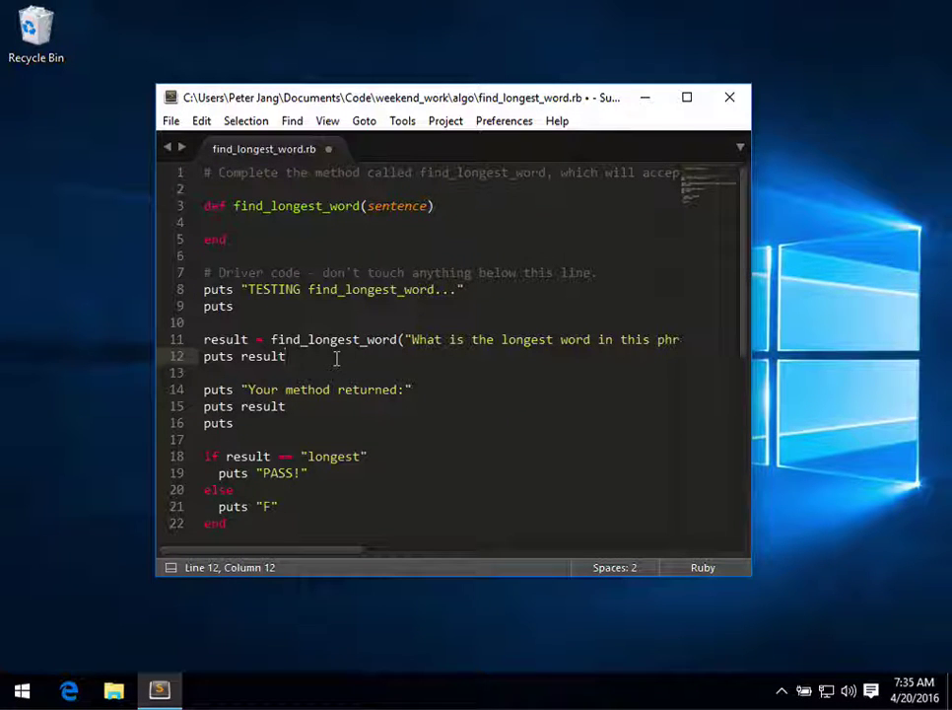
Step: Delete the "puts result" statement on line 12 together with the extra line
{"action": "key", "text": "BackSpace"}
{"action": "key", "text": "BackSpace"}
{"action": "key", "text": "BackSpace"}
{"action": "key", "text": "BackSpace"}
{"action": "key", "text": "BackSpace"}
{"action": "key", "text": "BackSpace"}
{"action": "key", "text": "BackSpace"}
{"action": "key", "text": "BackSpace"}
{"action": "key", "text": "BackSpace"}
{"action": "key", "text": "BackSpace"}
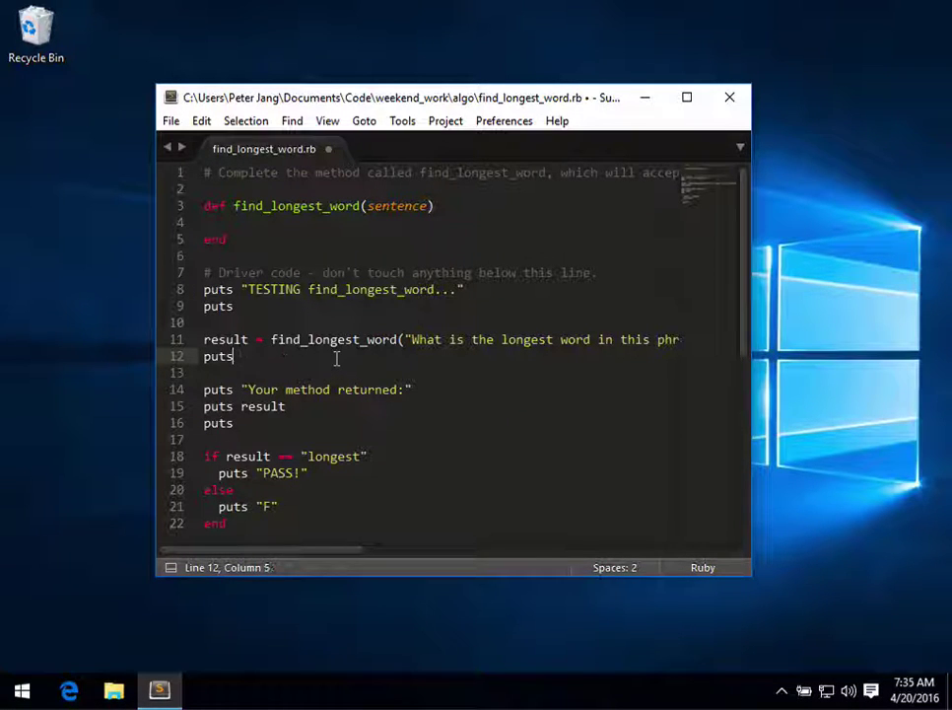
{"action": "key", "text": "BackSpace"}
{"action": "key", "text": "BackSpace"}
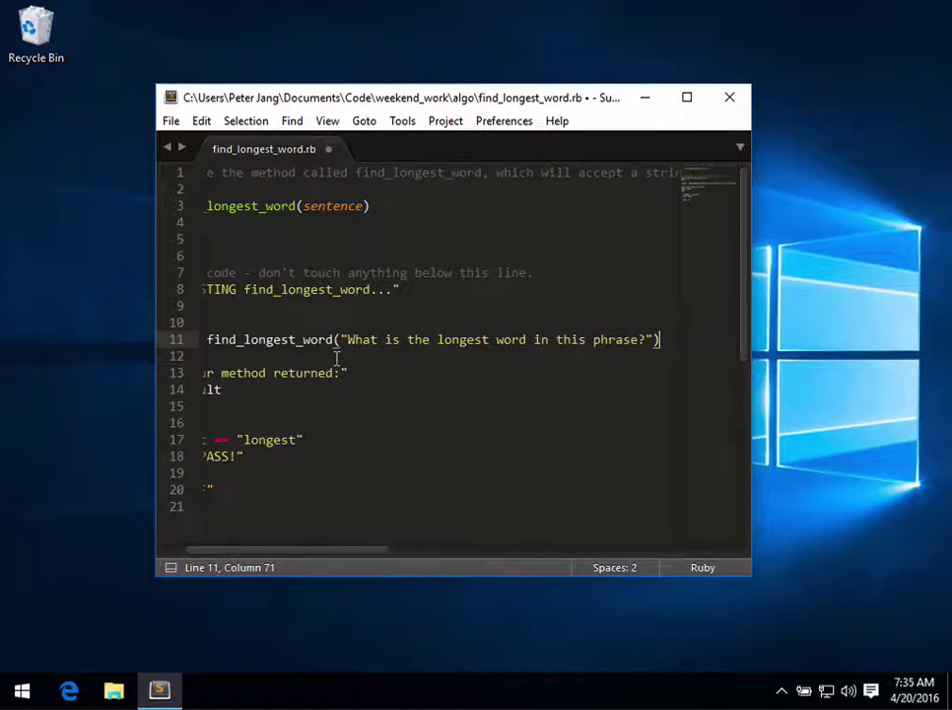
{"action": "scroll", "coordinate": [336, 357], "scroll_direction": "left", "scroll_amount": 3}
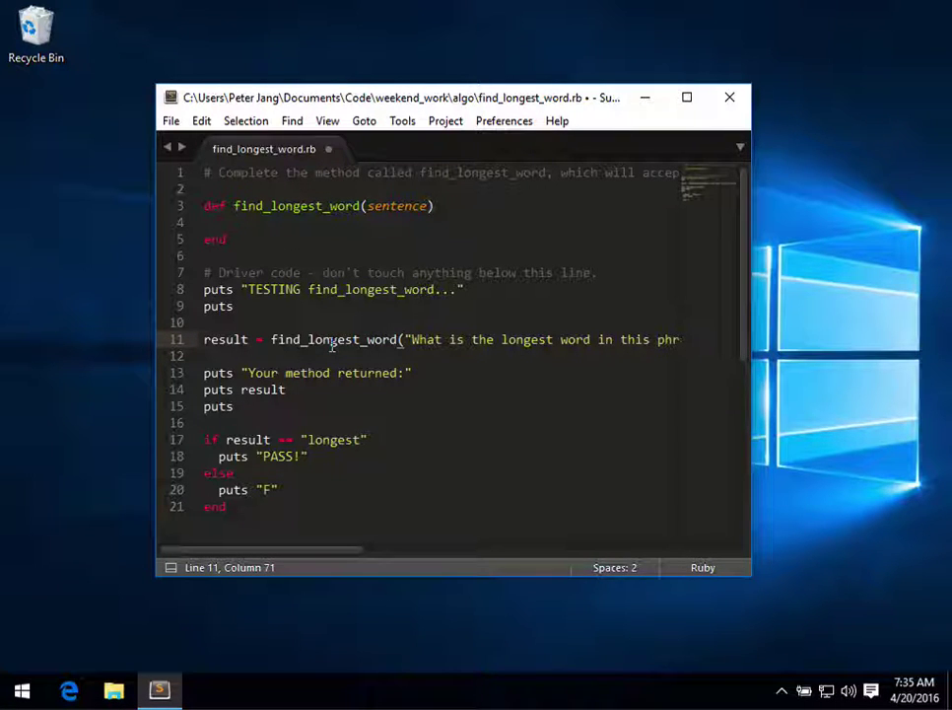
Step: Save the find_longest_word.rb file
{"action": "left_click", "coordinate": [173, 122]}
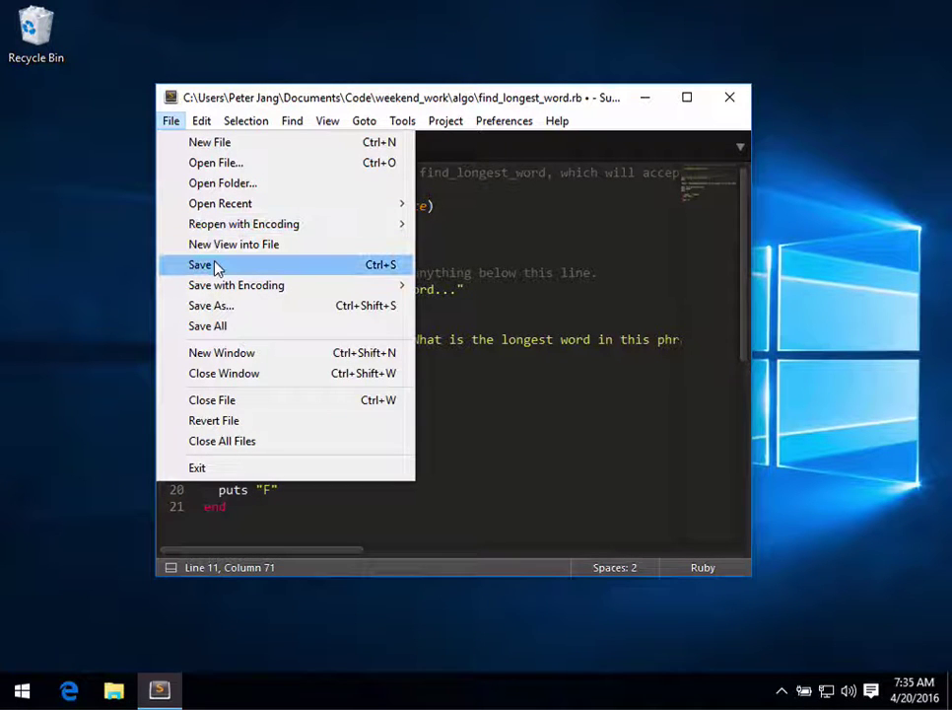
{"action": "left_click", "coordinate": [474, 272]}
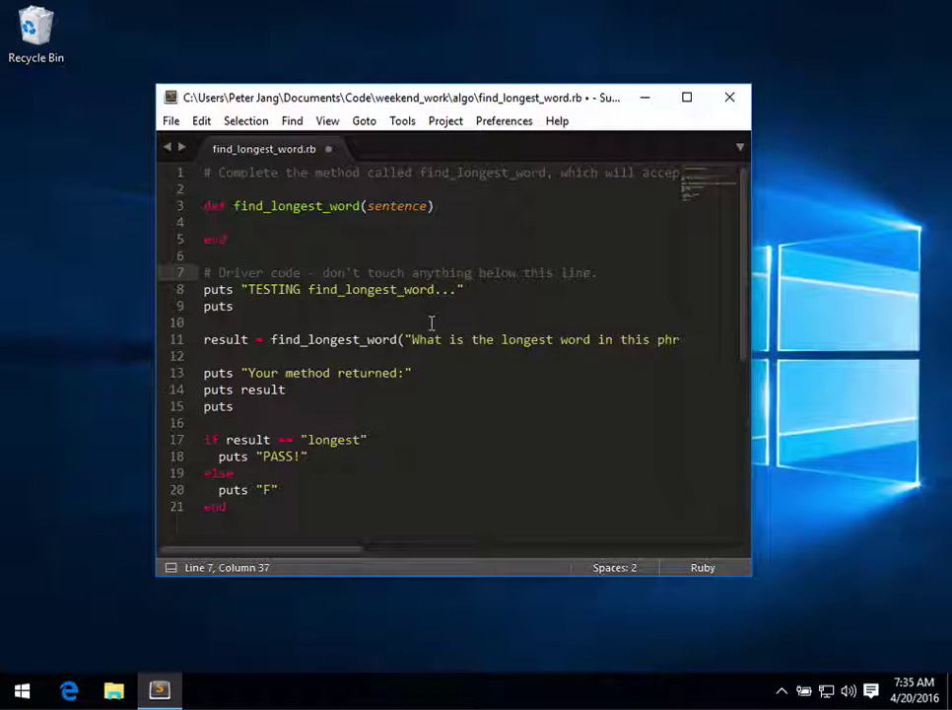
{"action": "key", "text": "ctrl+s"}
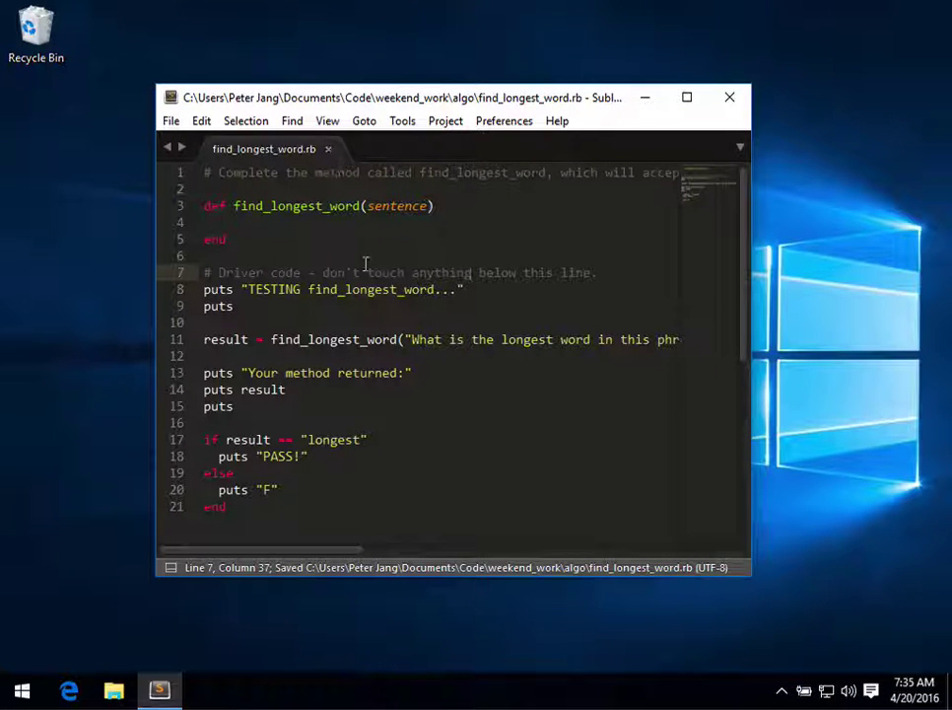
Step: Open the user settings file and select the tab_size setting on line 4
{"action": "left_click", "coordinate": [363, 354]}
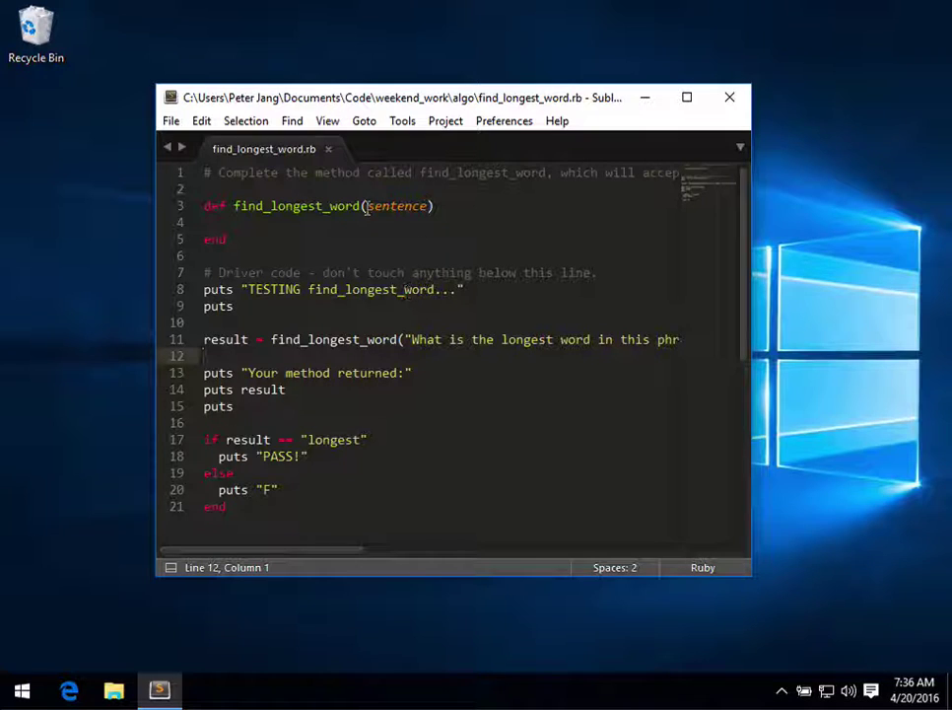
{"action": "left_click", "coordinate": [514, 124]}
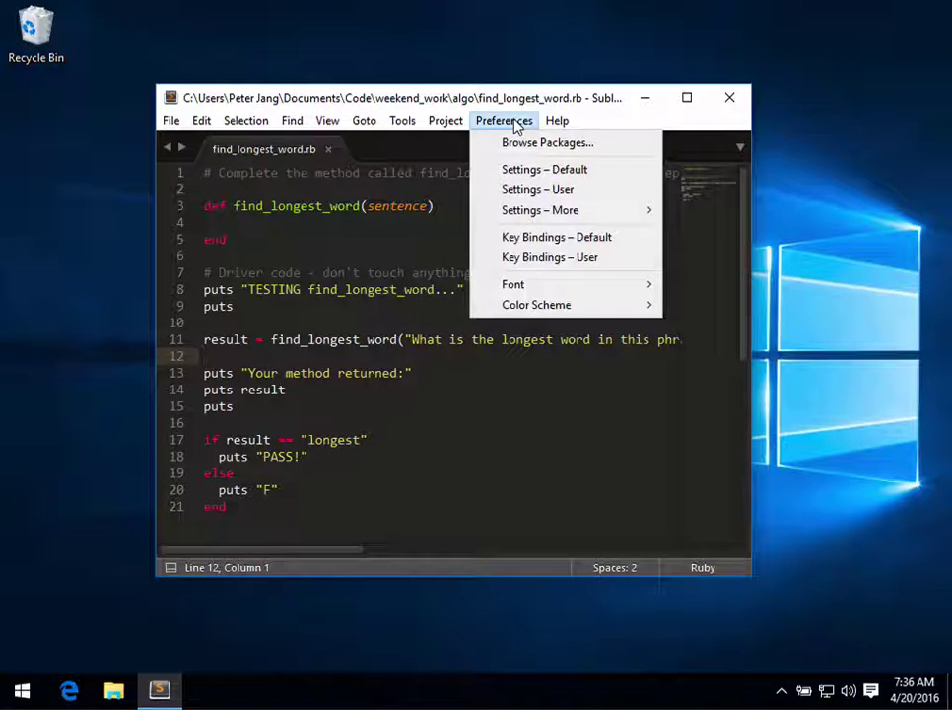
{"action": "left_click", "coordinate": [521, 193]}
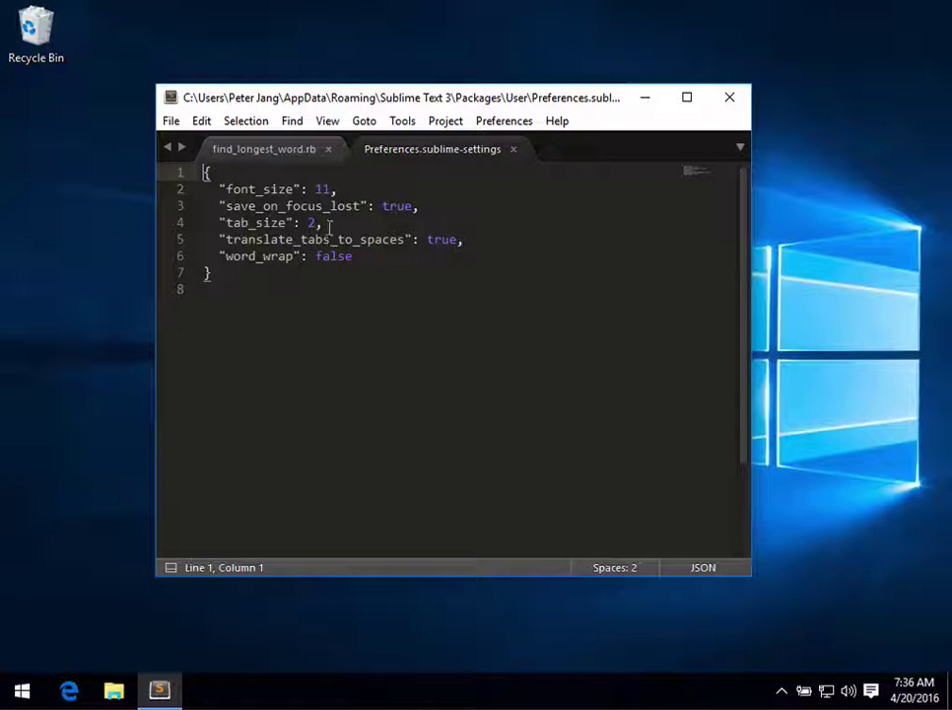
{"action": "left_click_drag", "start_coordinate": [332, 223], "coordinate": [216, 222]}
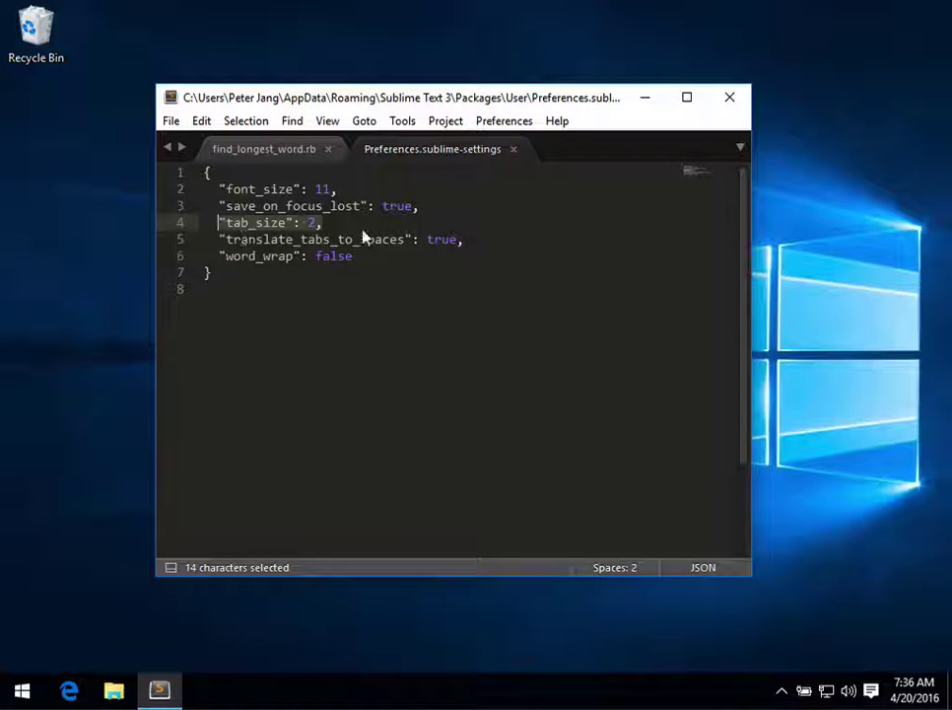
Step: Highlight the translate_tabs_to_spaces setting on line 5 and the save_on_focus_lost setting on line 3 for review
{"action": "left_click_drag", "start_coordinate": [480, 241], "coordinate": [220, 240]}
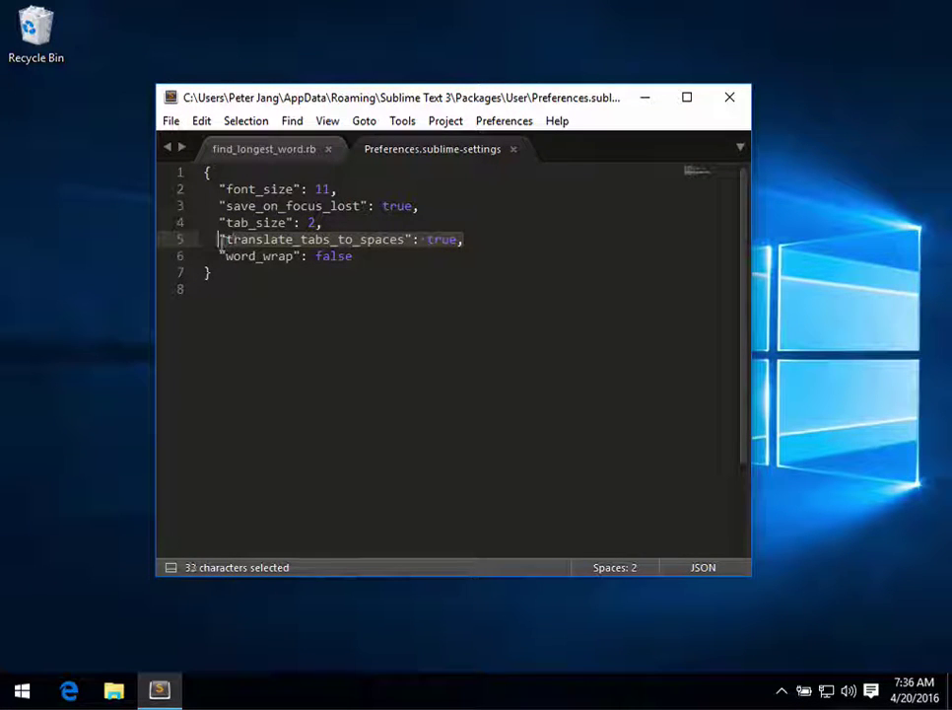
{"action": "left_click", "coordinate": [389, 307]}
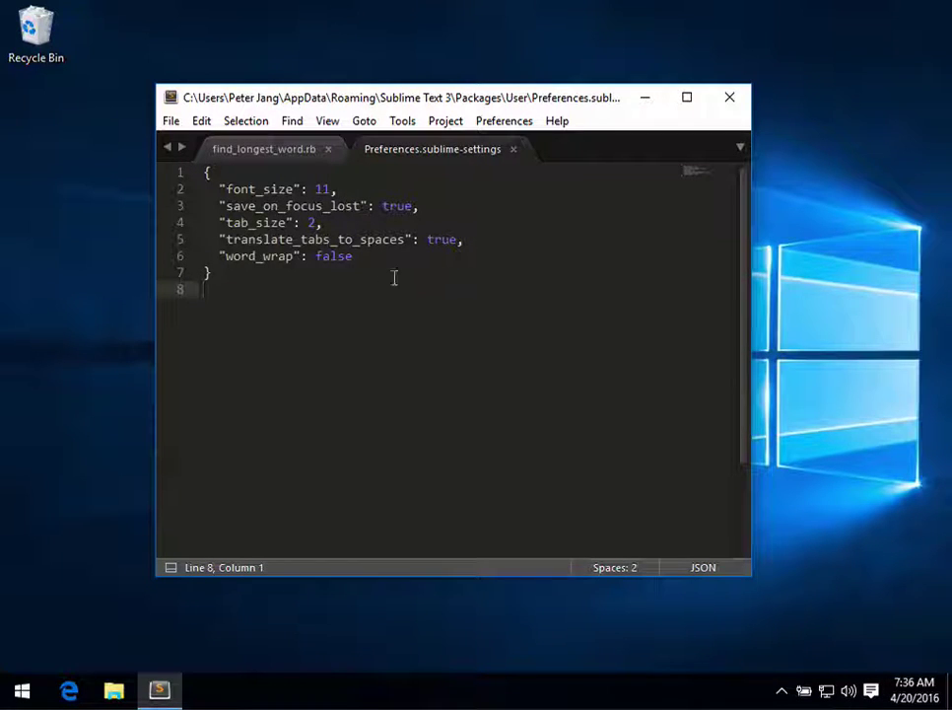
{"action": "left_click_drag", "start_coordinate": [422, 205], "coordinate": [219, 212]}
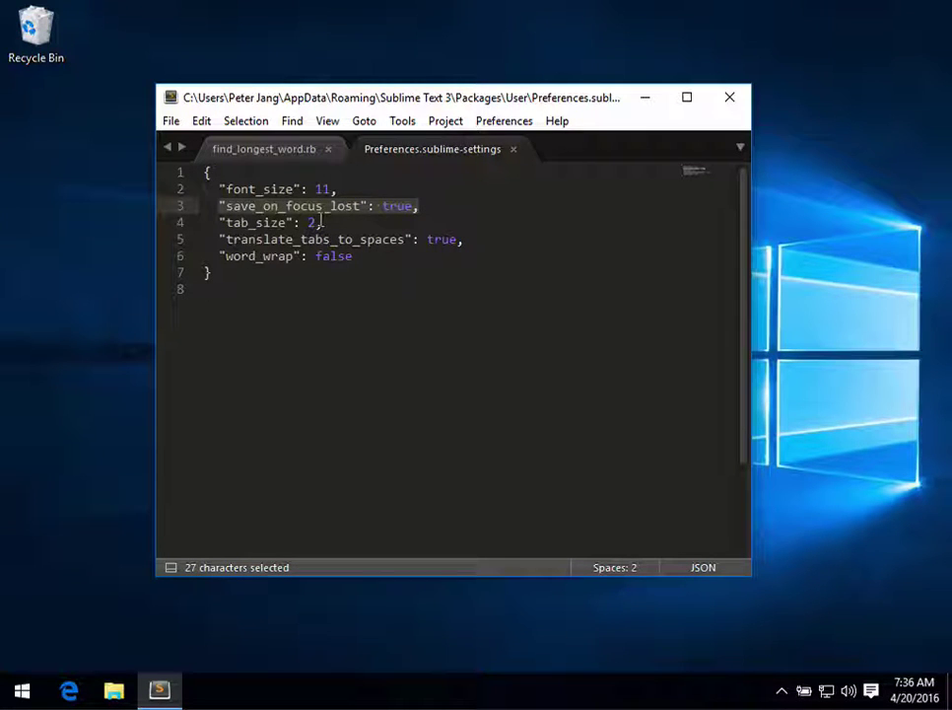
Step: Add "puts result" and a line break at line 12 of find_longest_word.rb, and autosave it by switching back to the settings file
{"action": "left_click", "coordinate": [266, 153]}
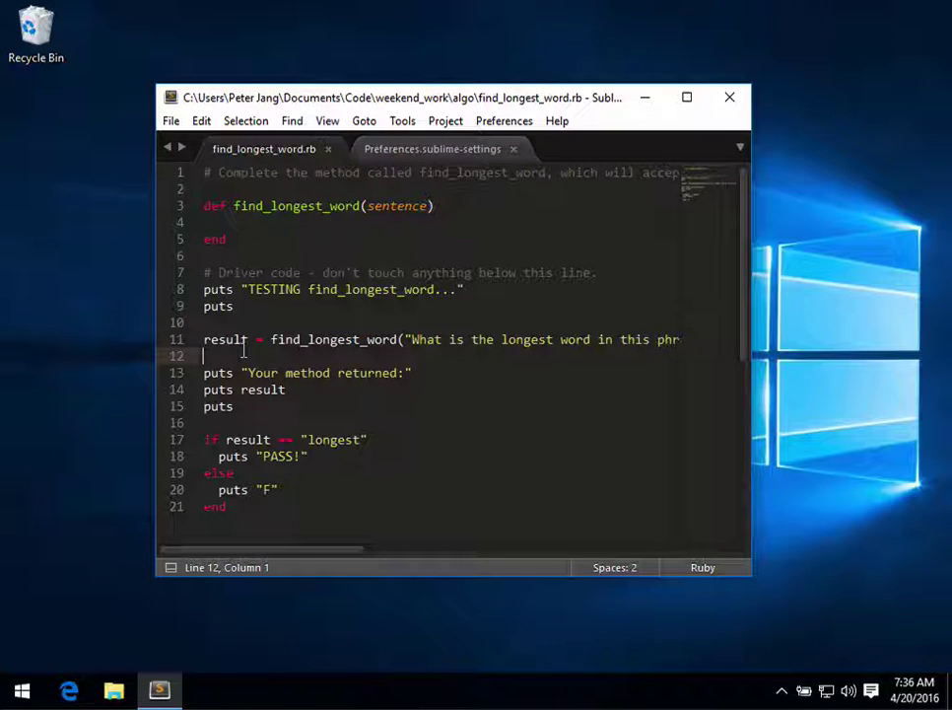
{"action": "type", "text": "puts result"}
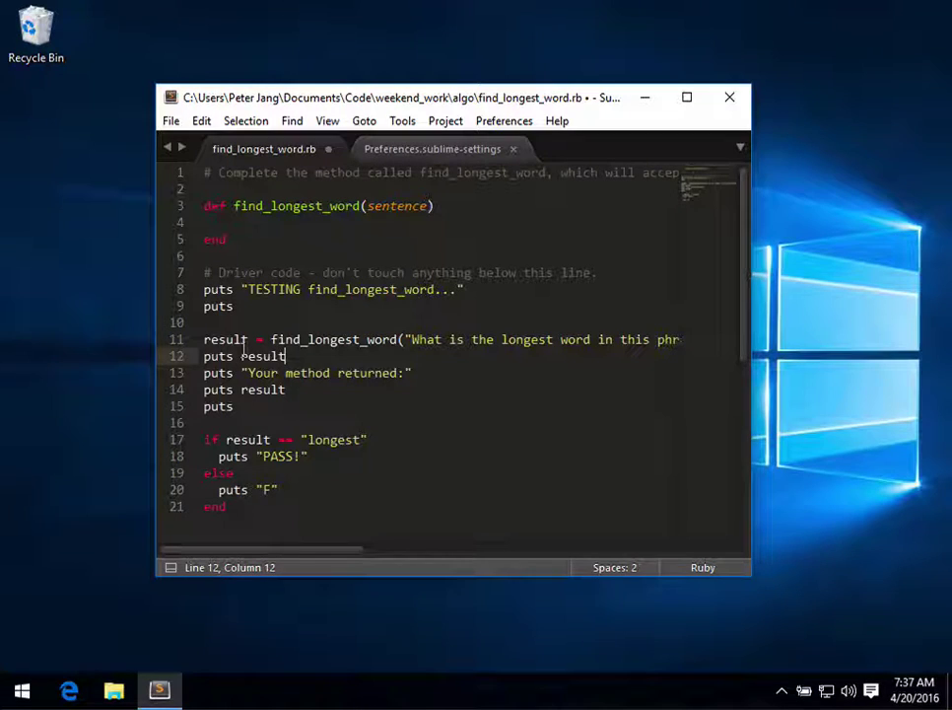
{"action": "key", "text": "Return"}
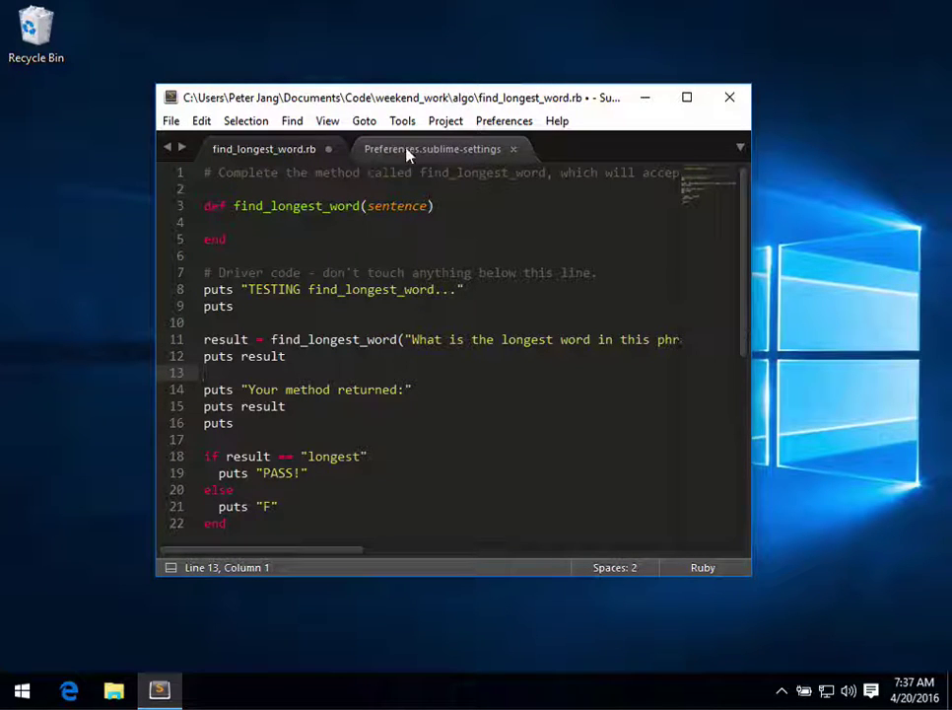
{"action": "left_click", "coordinate": [408, 151]}
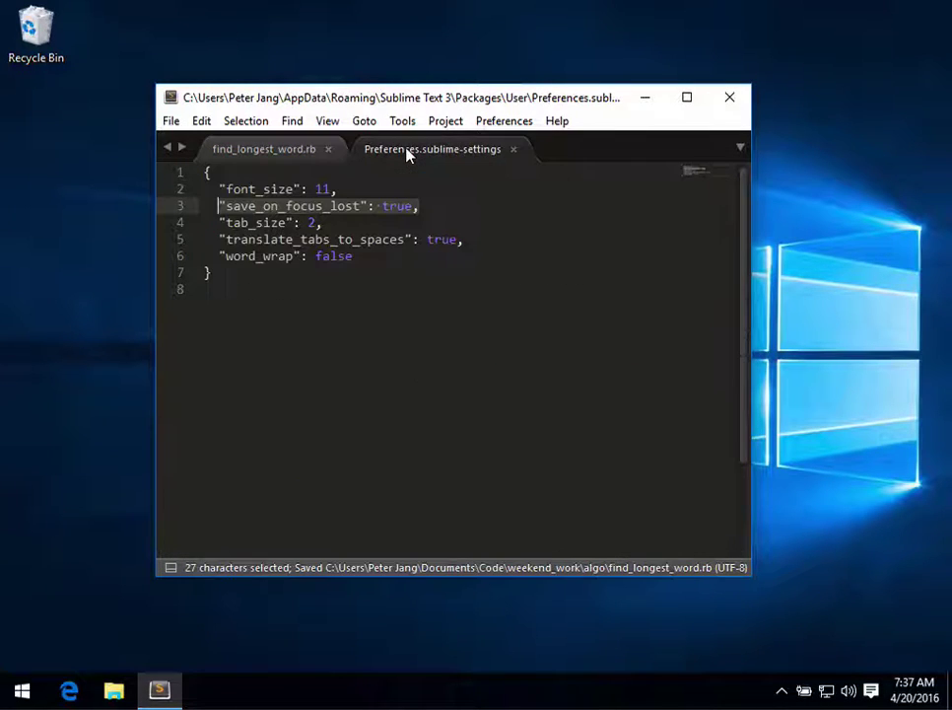
Step: Close both find_longest_word.rb and the Preferences.sublime-settings file
{"action": "left_click", "coordinate": [281, 155]}
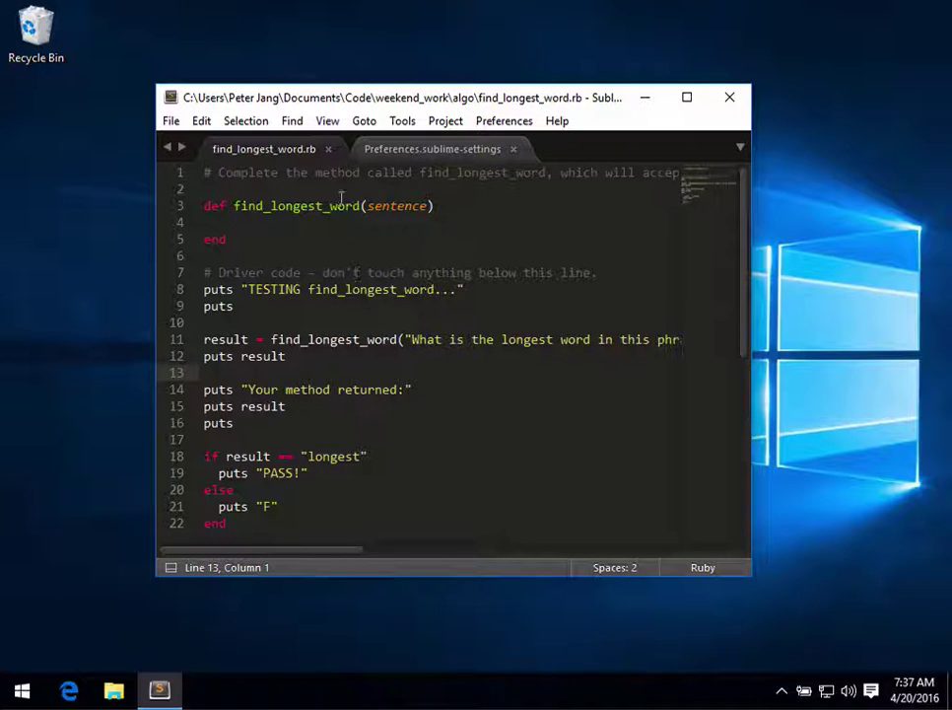
{"action": "left_click", "coordinate": [329, 157]}
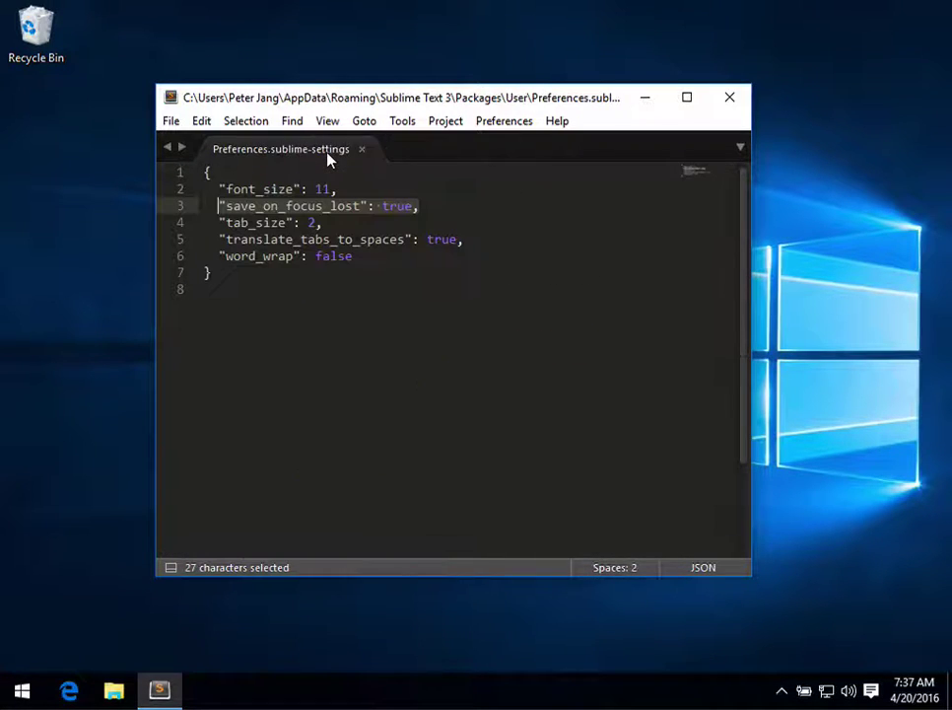
{"action": "left_click", "coordinate": [361, 151]}
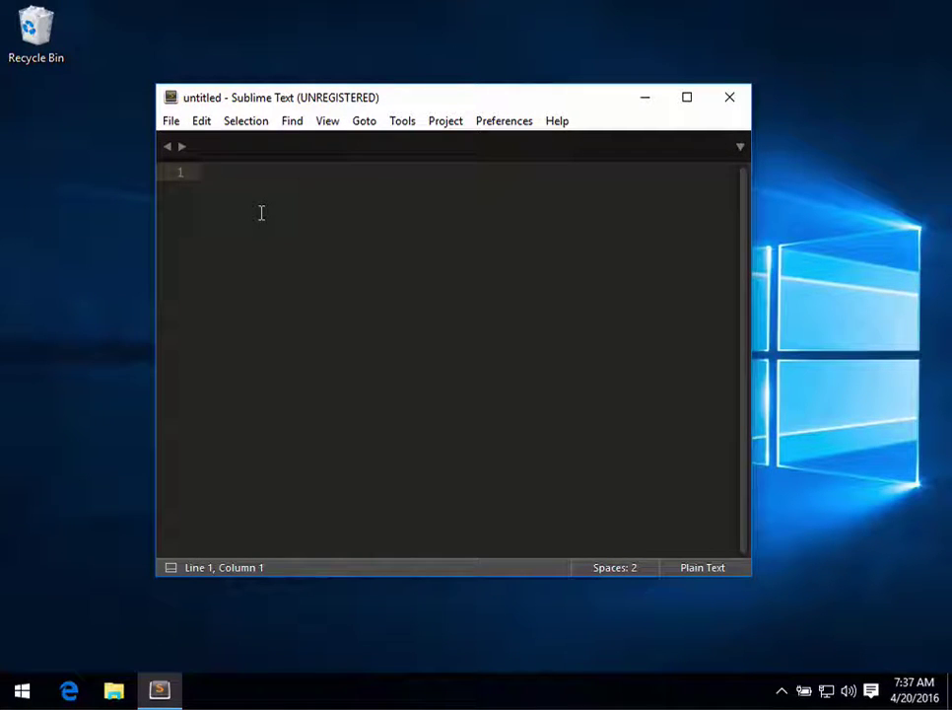
Step: Open the whole weekend_work folder in the editor
{"action": "left_click", "coordinate": [170, 120]}
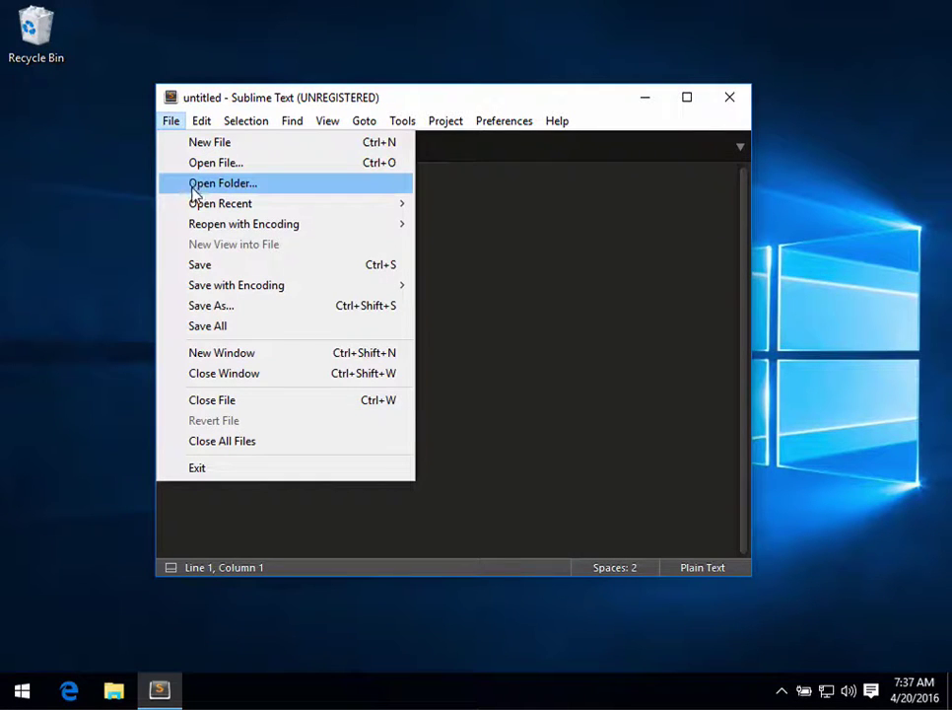
{"action": "left_click", "coordinate": [193, 187]}
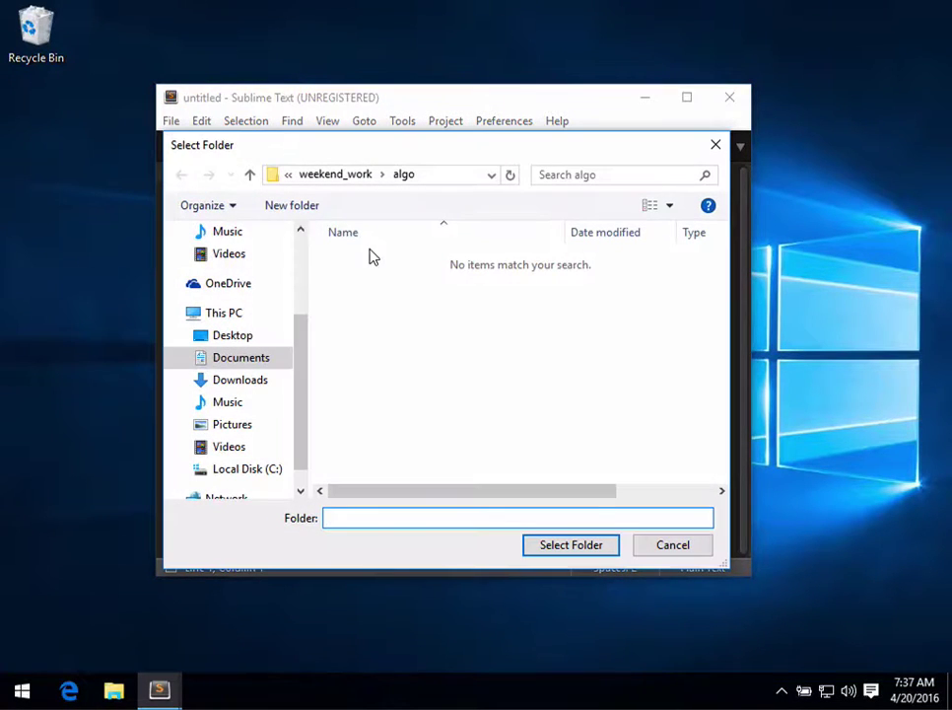
{"action": "left_click", "coordinate": [363, 177]}
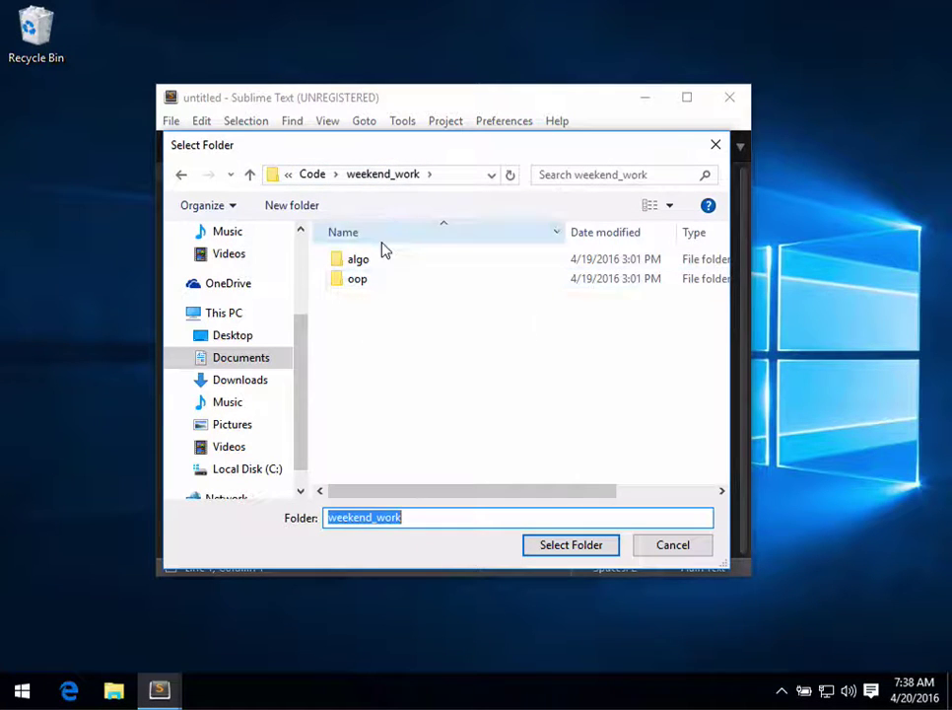
{"action": "left_click", "coordinate": [585, 544]}
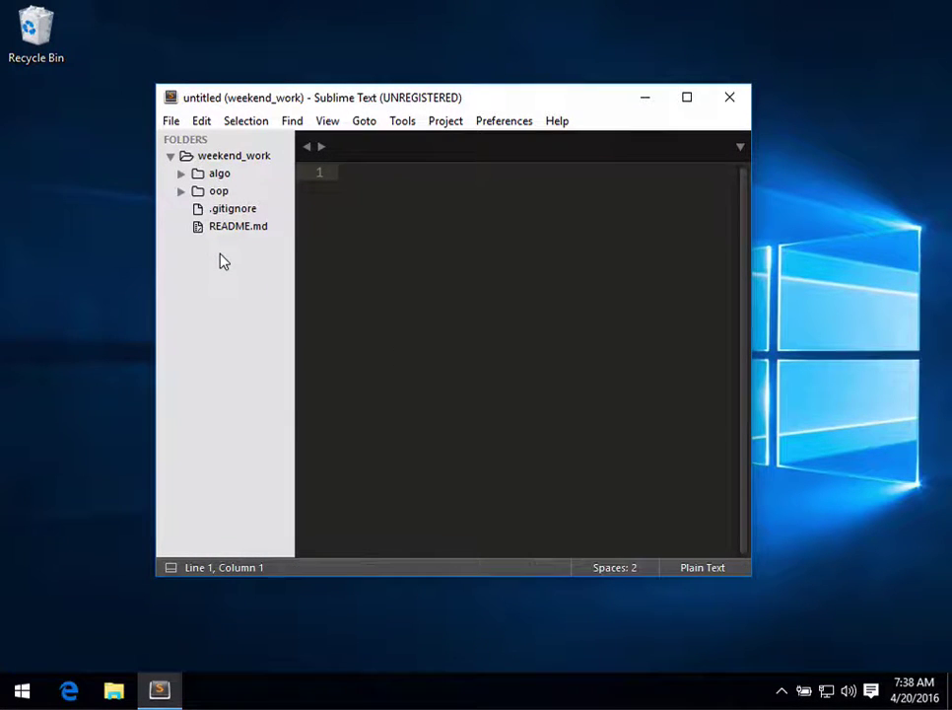
Step: Expand the oop and algo folders and preview find_longest_word.rb, reverse_a_string.rb and person.rb
{"action": "left_click", "coordinate": [177, 192]}
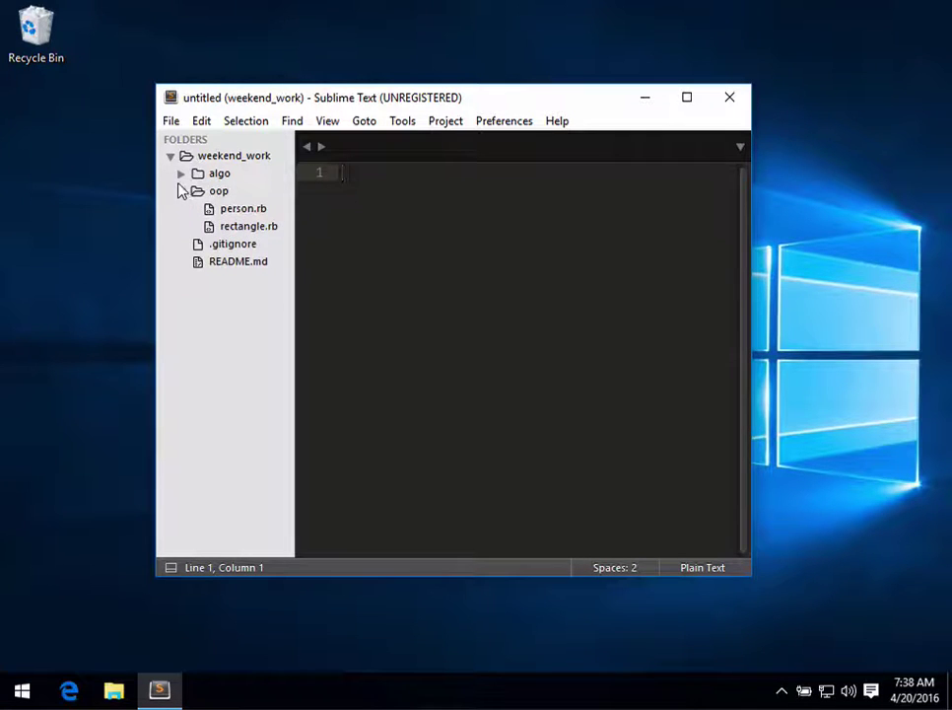
{"action": "left_click", "coordinate": [180, 174]}
{"action": "left_click", "coordinate": [212, 193]}
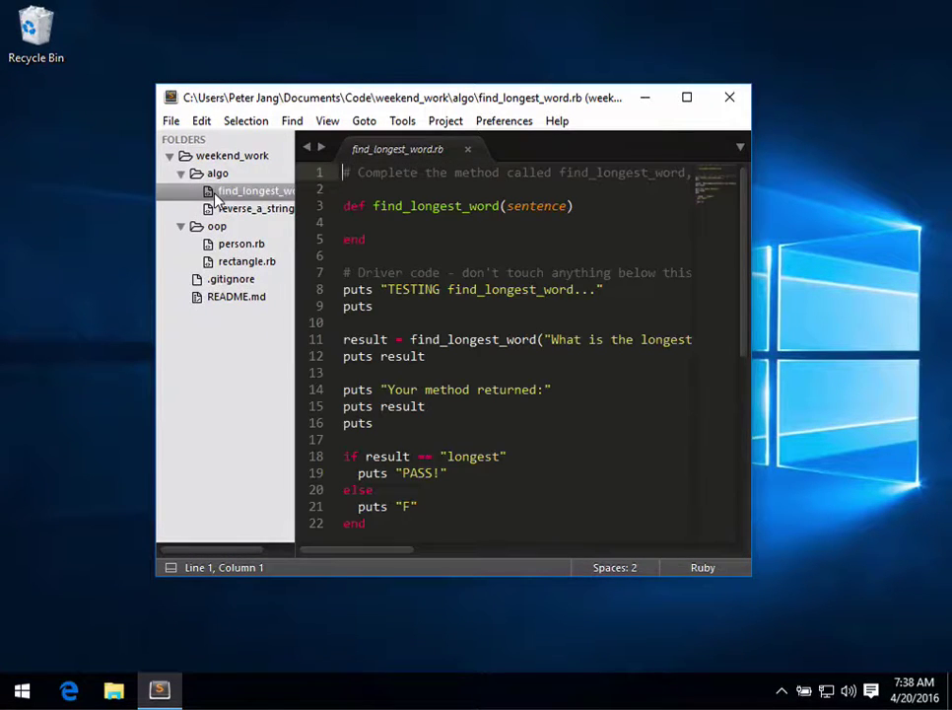
{"action": "left_click", "coordinate": [217, 210]}
{"action": "left_click", "coordinate": [233, 244]}
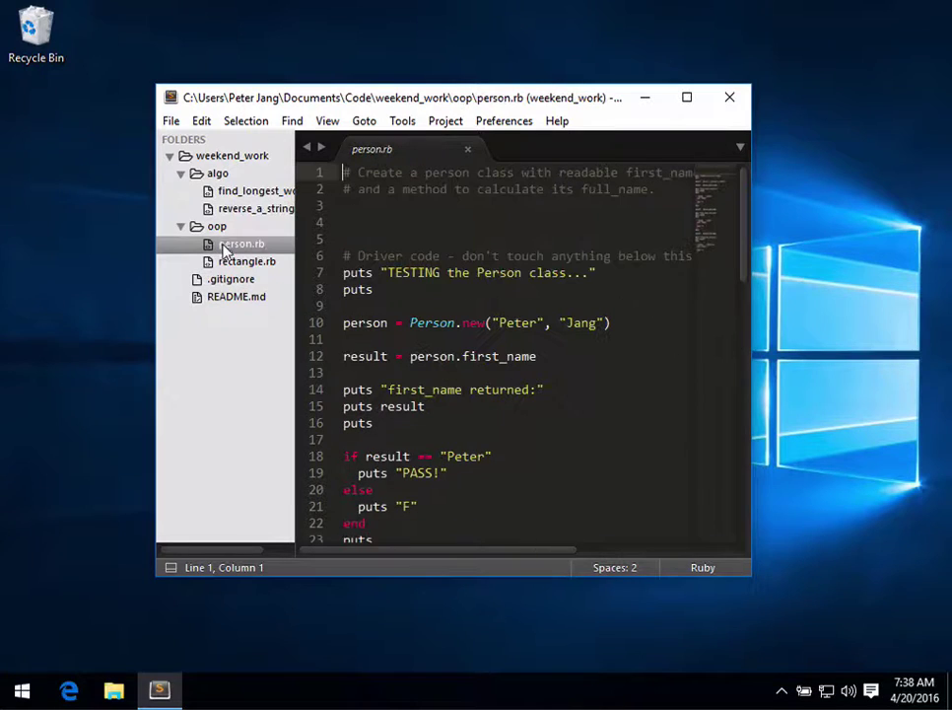
Step: Add an indented "puts sentence" on line 4 inside the find_longest_word method of find_longest_word.rb, autocompleting "sentence", and save the file
{"action": "left_click", "coordinate": [251, 190]}
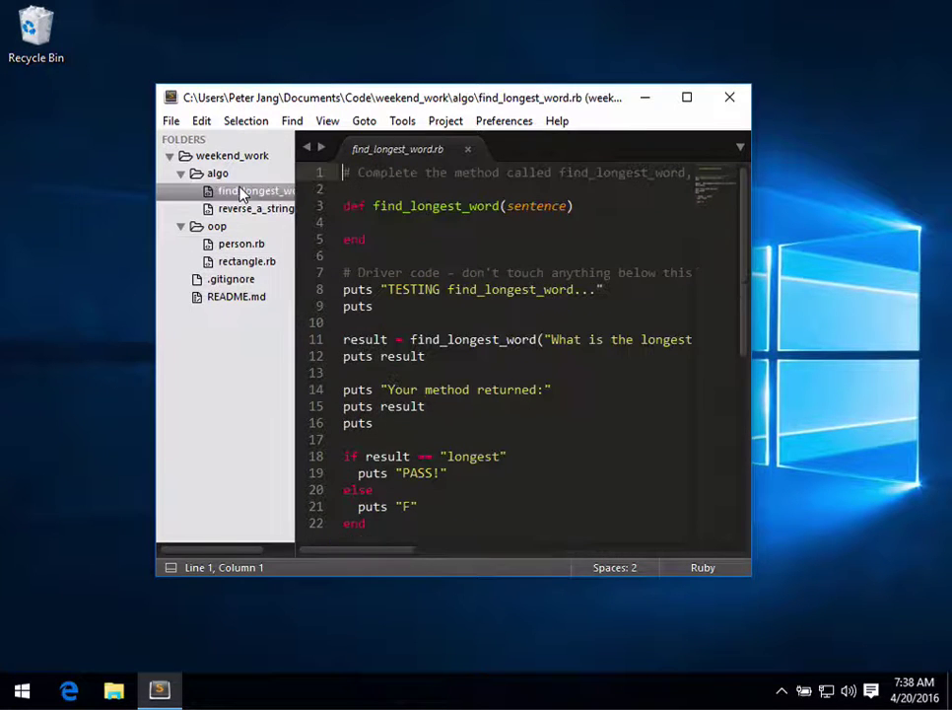
{"action": "left_click", "coordinate": [390, 222]}
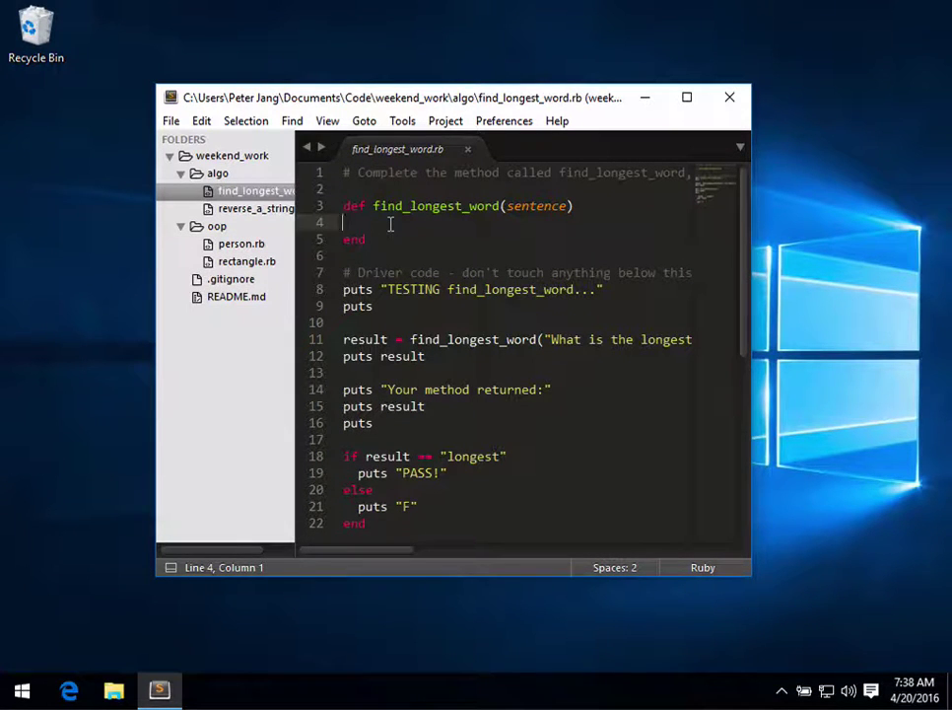
{"action": "key", "text": "Tab"}
{"action": "type", "text": "puts sent"}
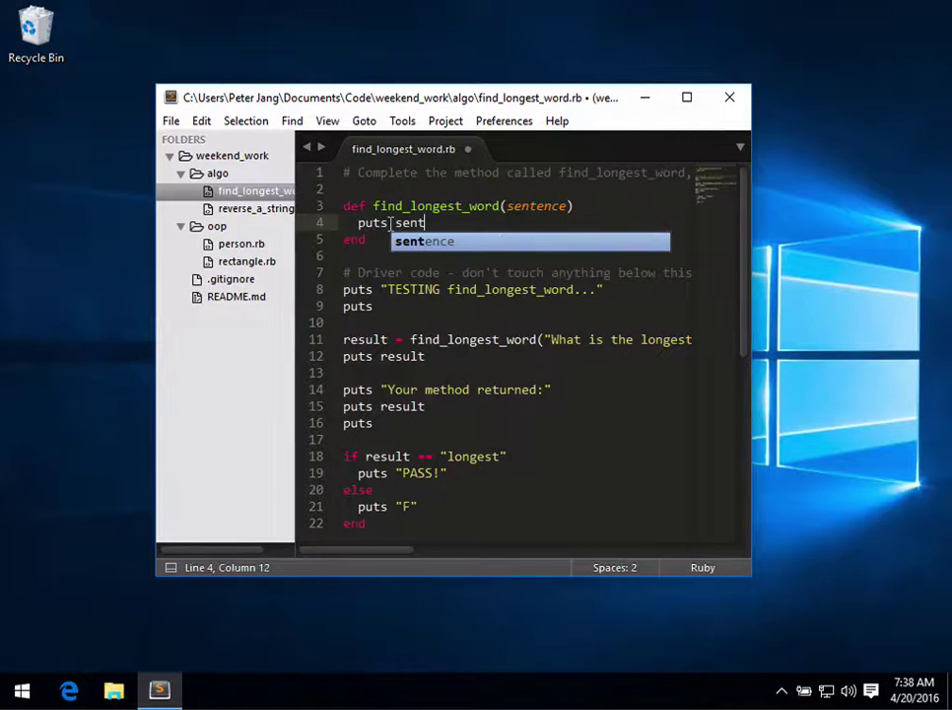
{"action": "key", "text": "Tab"}
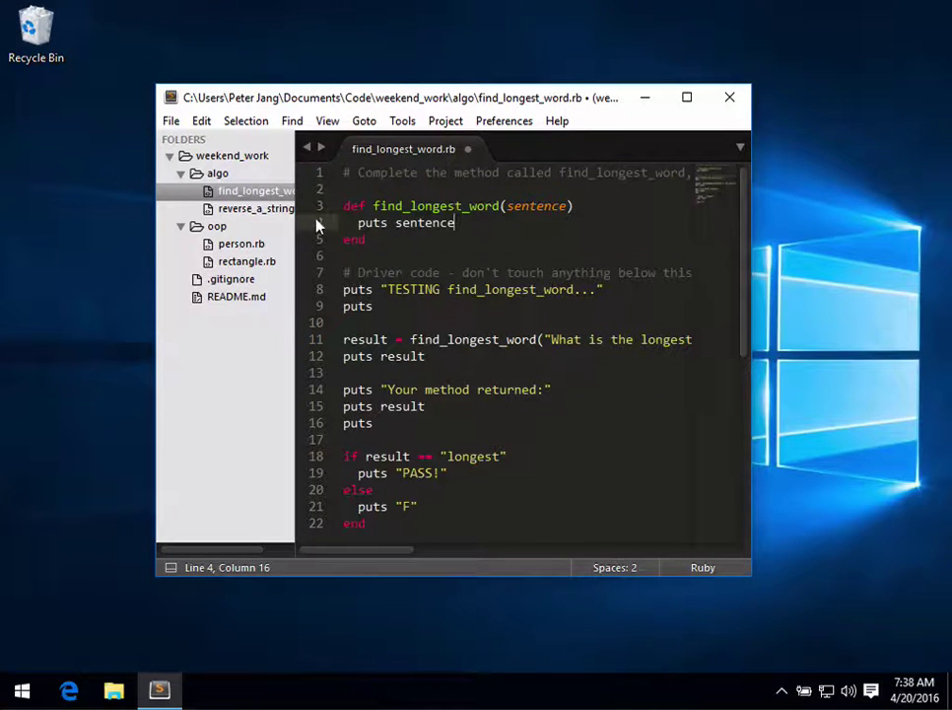
{"action": "key", "text": "ctrl+s"}
Step: Open reverse_a_string.rb from the algo folder alongside find_longest_word.rb
{"action": "left_click", "coordinate": [278, 213]}
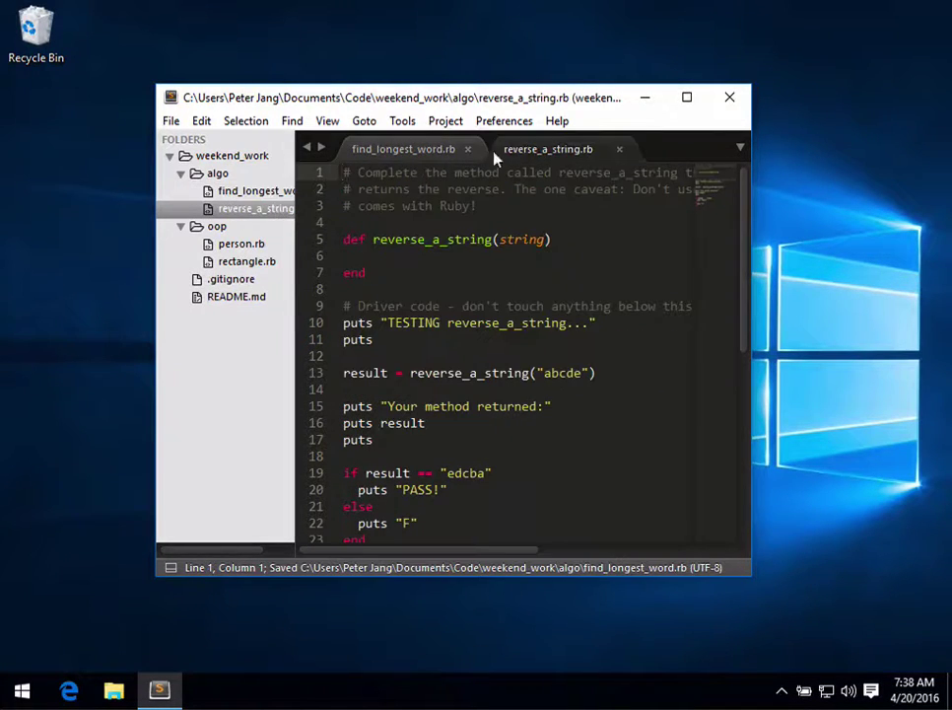